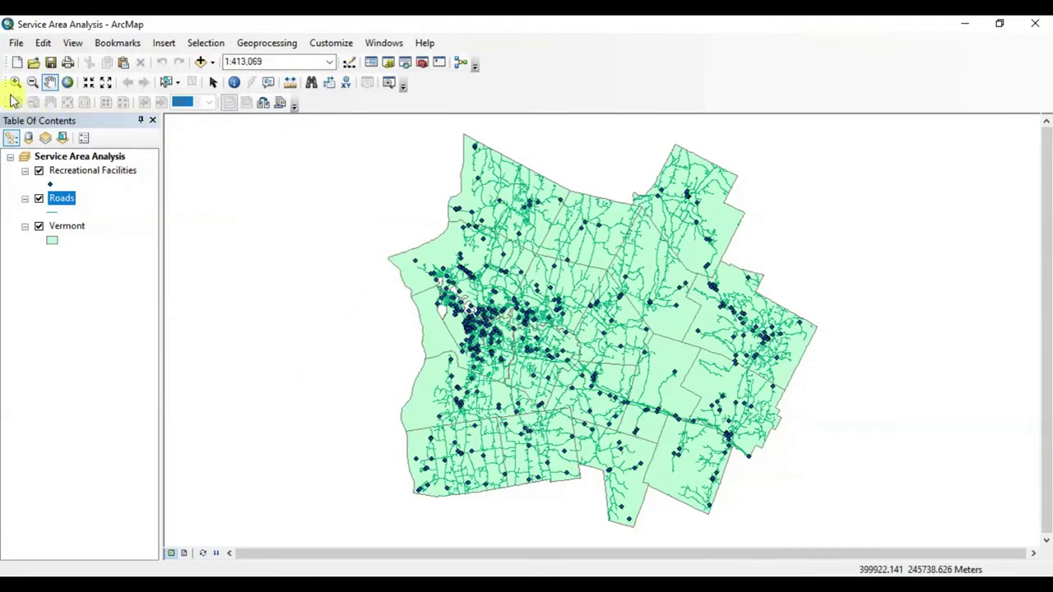
# Open the Roads layer's attribute table.
pyautogui.click(16, 85)
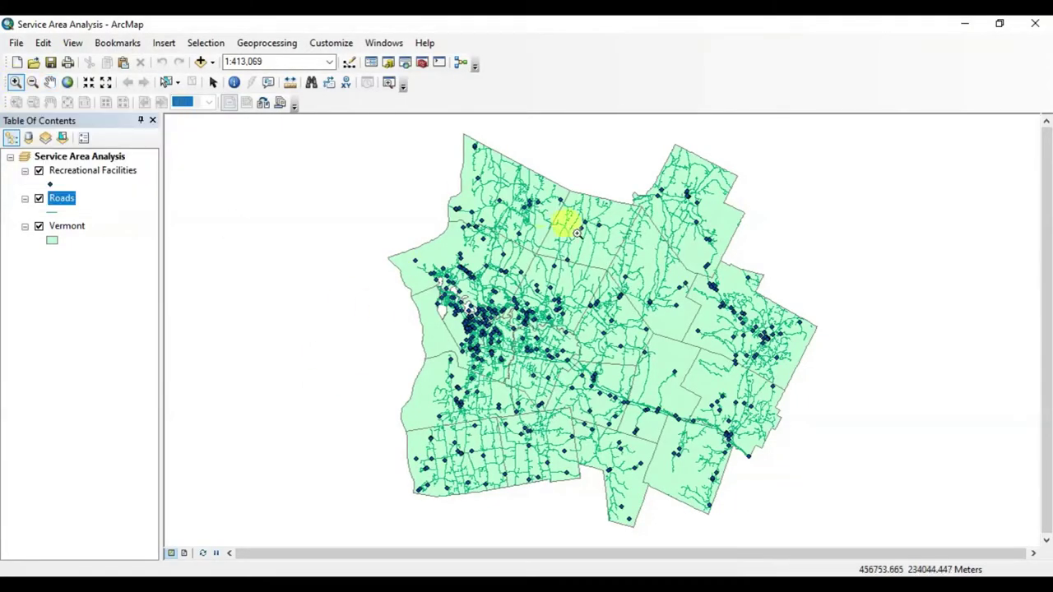
pyautogui.moveTo(476, 249); pyautogui.dragTo(564, 308)
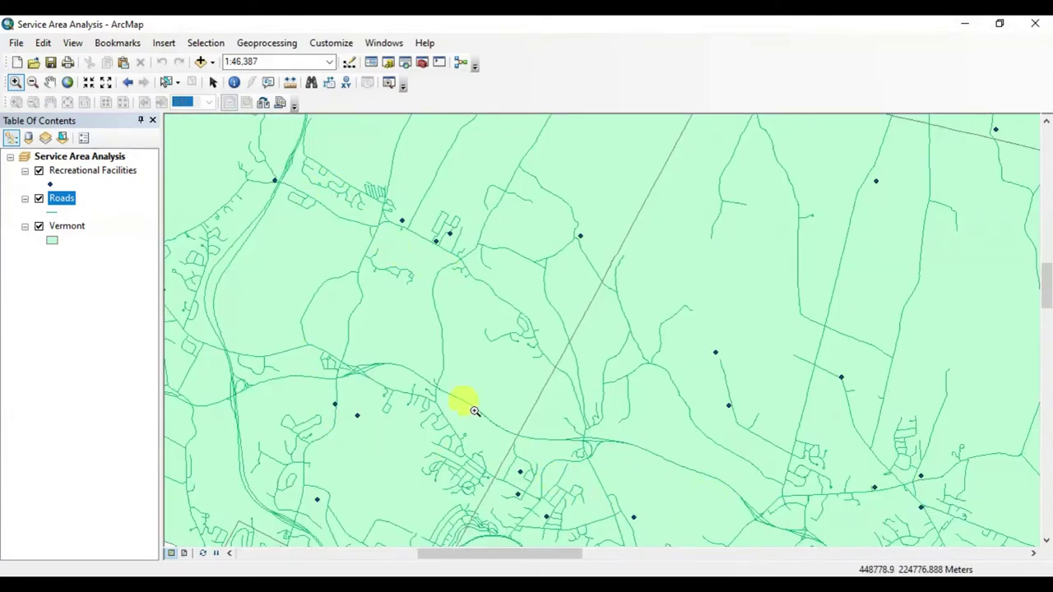
pyautogui.moveTo(514, 319); pyautogui.dragTo(555, 362)
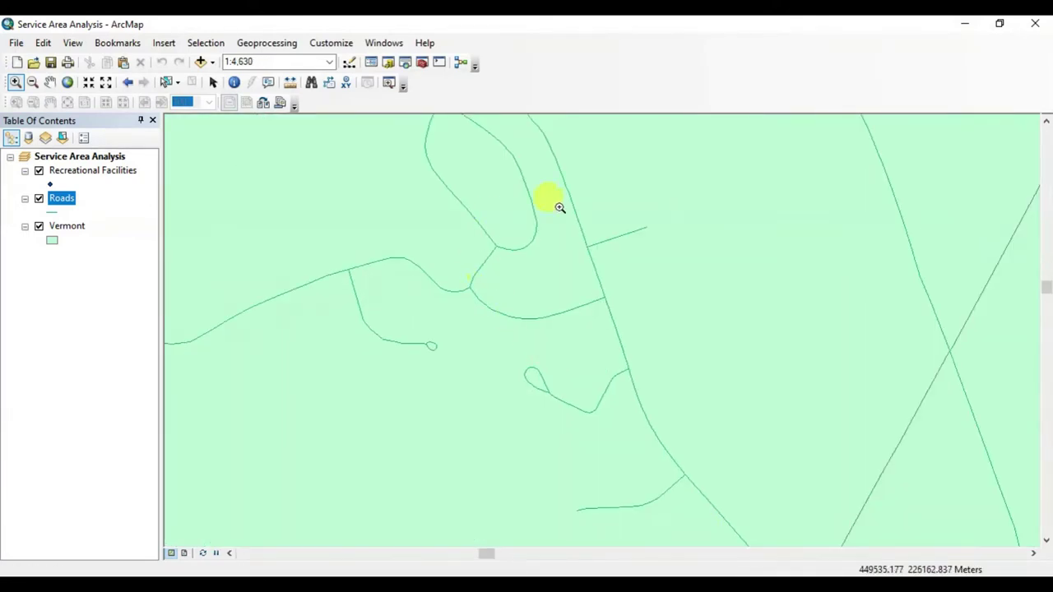
pyautogui.click(67, 81)
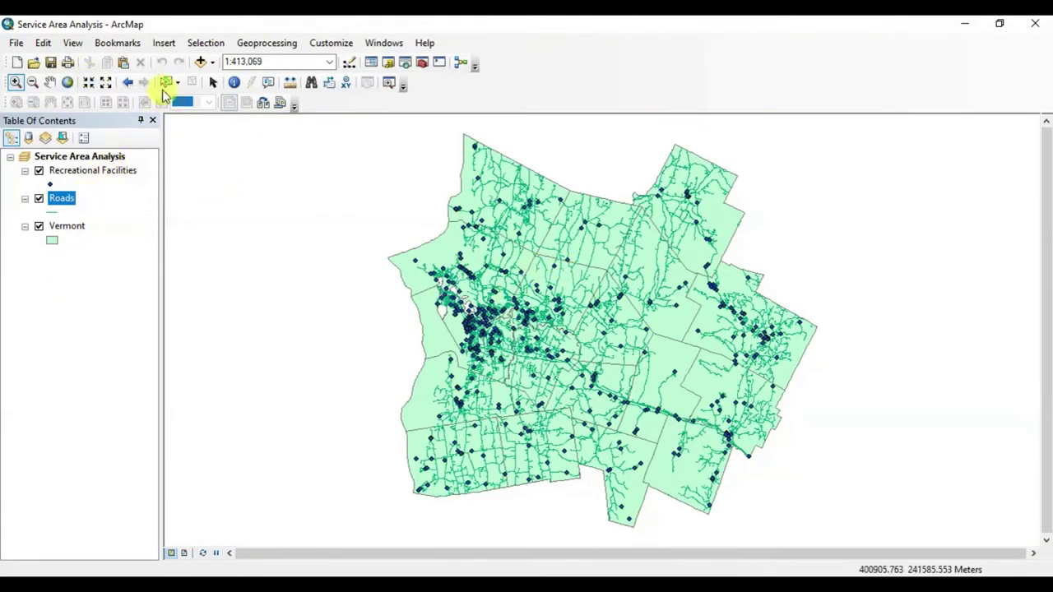
pyautogui.click(213, 82)
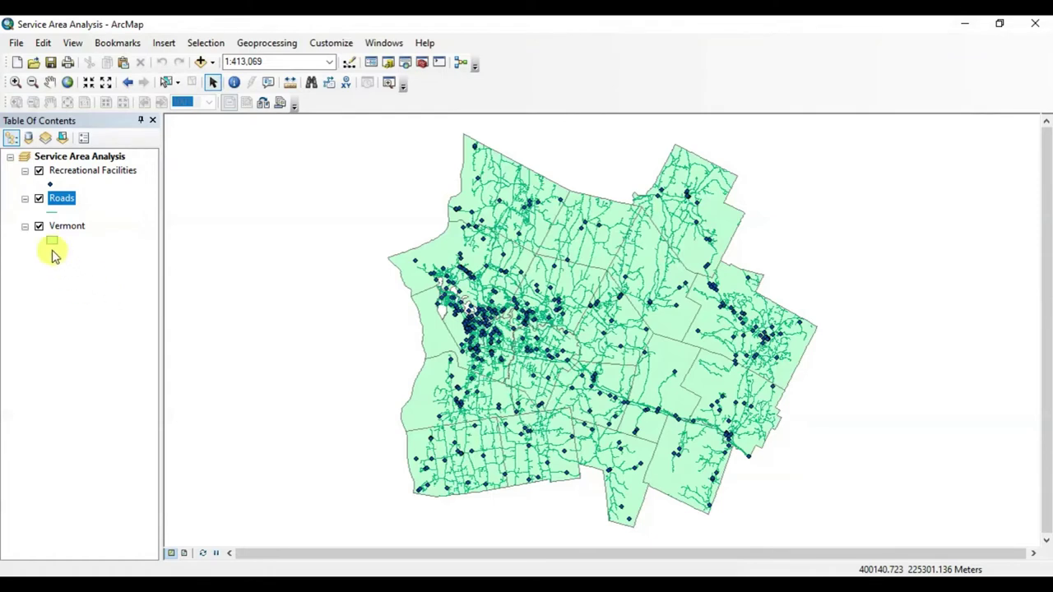
pyautogui.rightClick(61, 199)
pyautogui.click(155, 246)
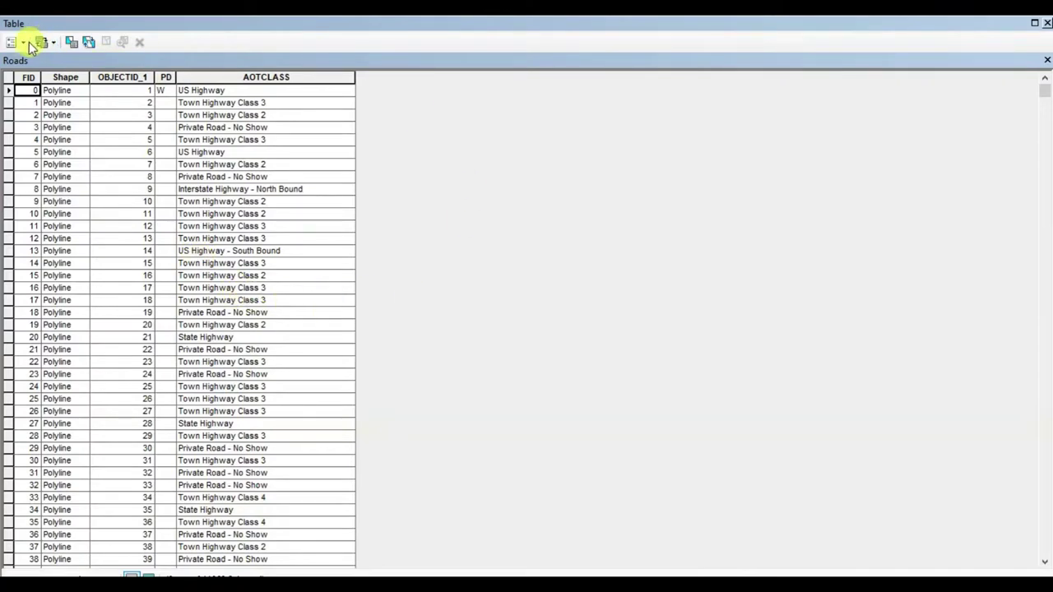
# Add a Double field named Length to the Roads table.
pyautogui.click(26, 43)
pyautogui.click(42, 148)
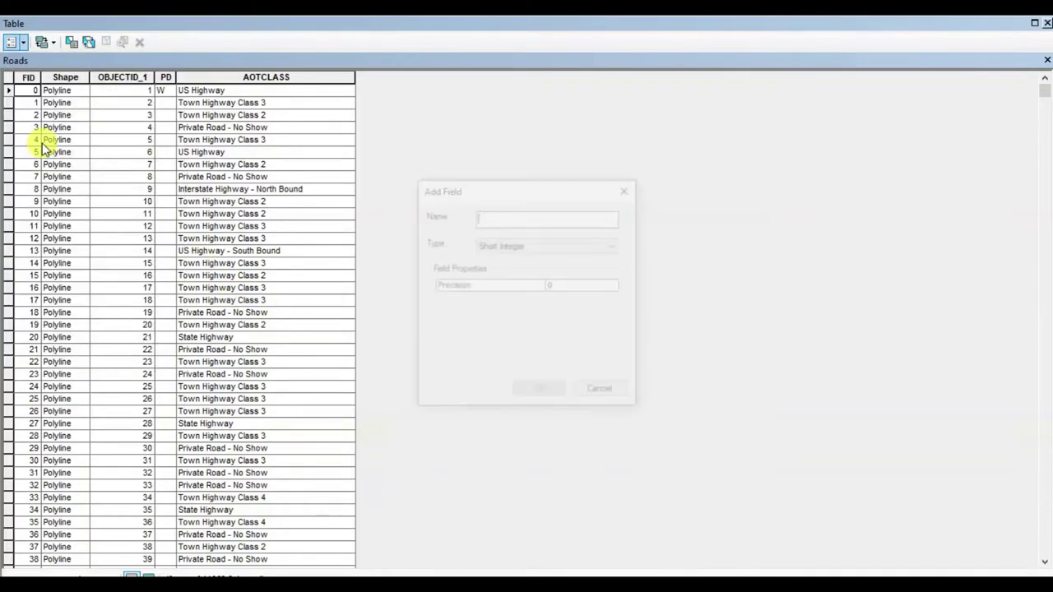
pyautogui.click(579, 245)
pyautogui.click(548, 288)
pyautogui.click(559, 398)
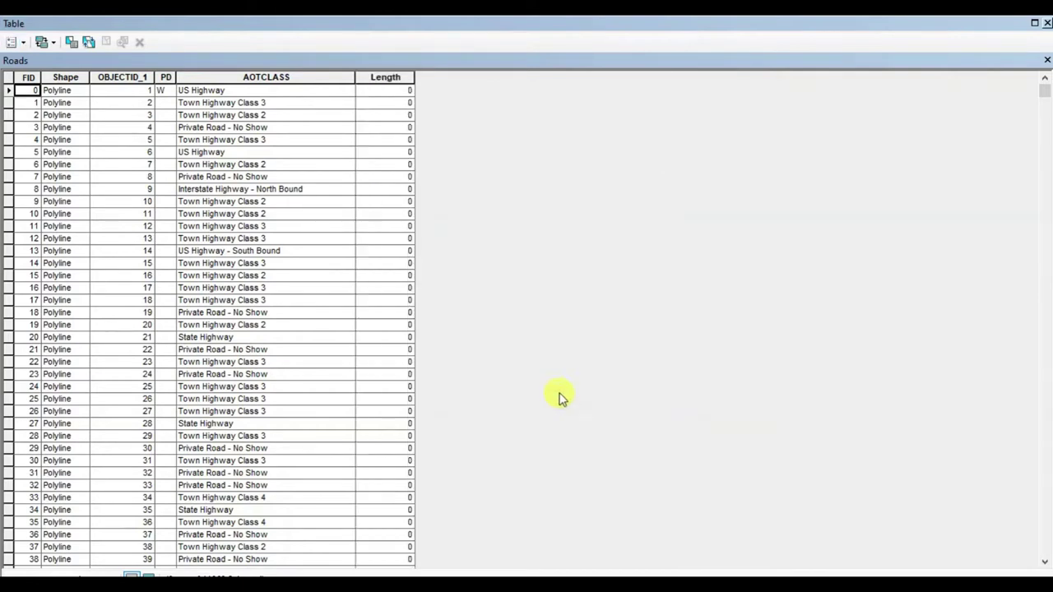
# Add a Double field named Speed.
pyautogui.click(23, 42)
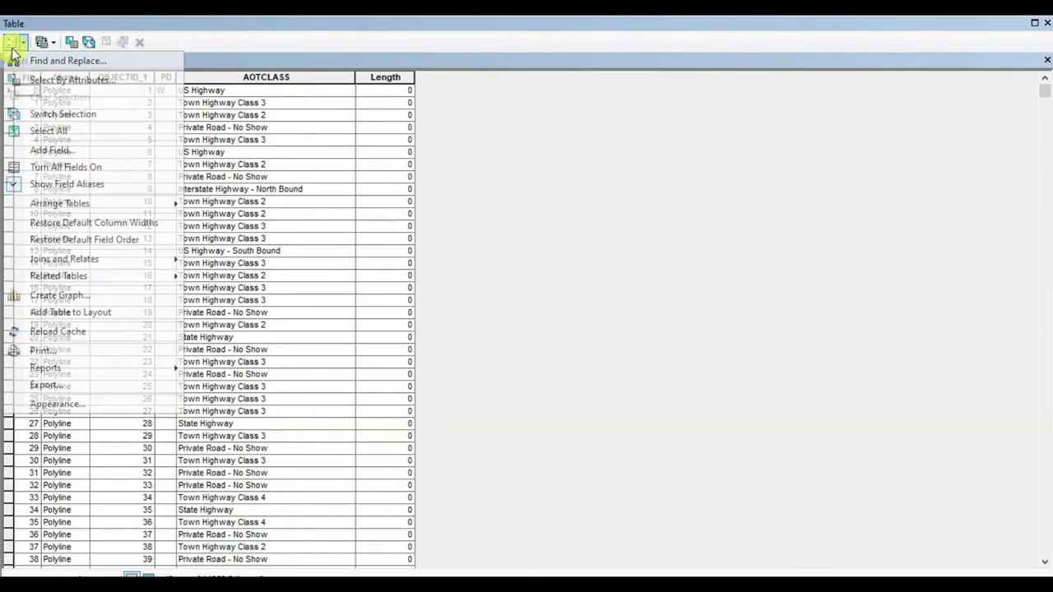
pyautogui.click(71, 148)
pyautogui.write('Speed')
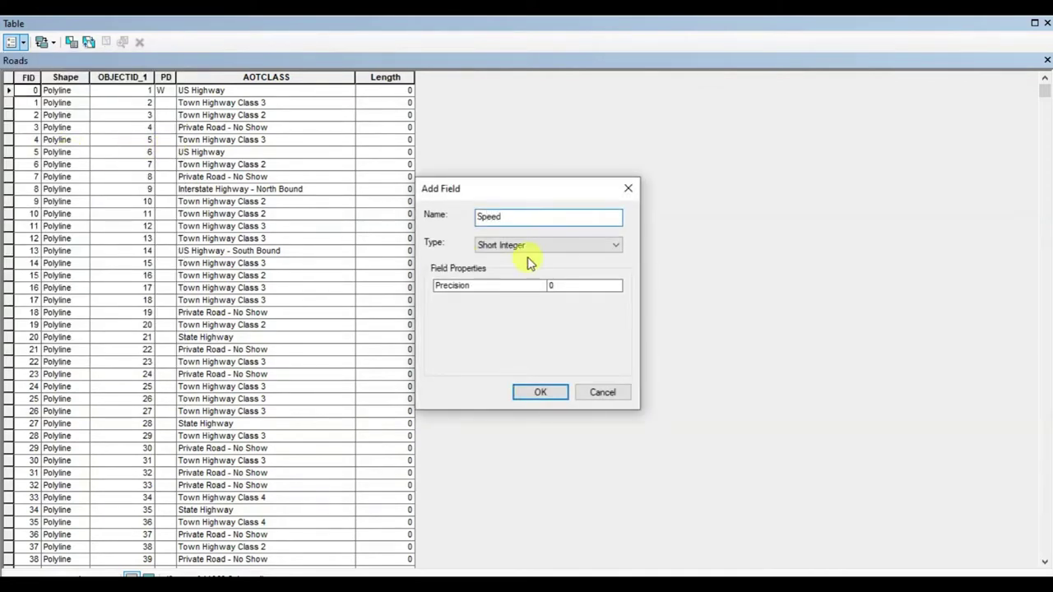
pyautogui.click(530, 247)
pyautogui.click(508, 292)
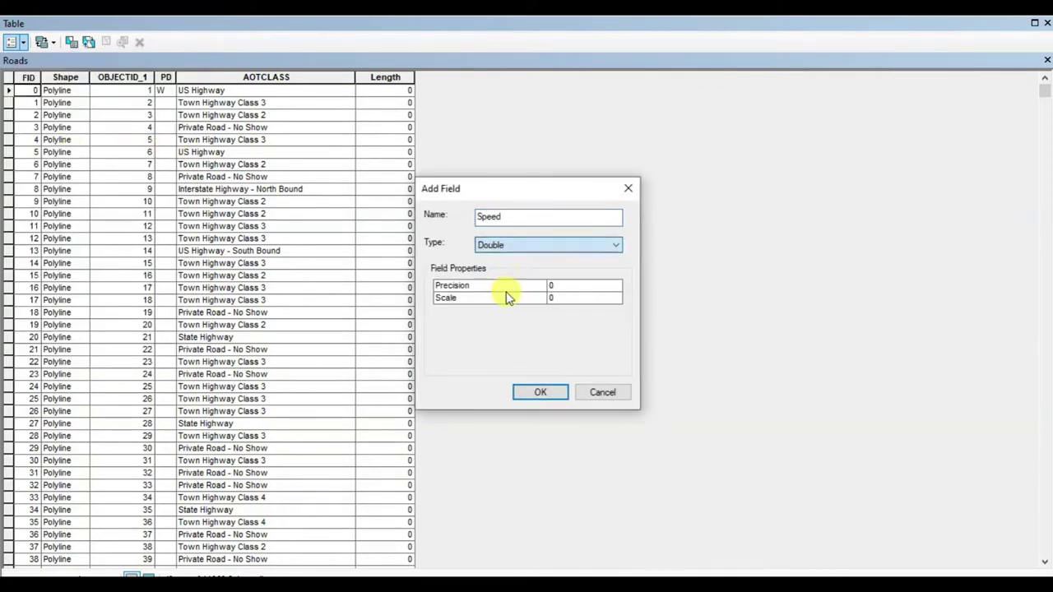
pyautogui.click(540, 393)
# Add a Double field named Minutes.
pyautogui.click(15, 41)
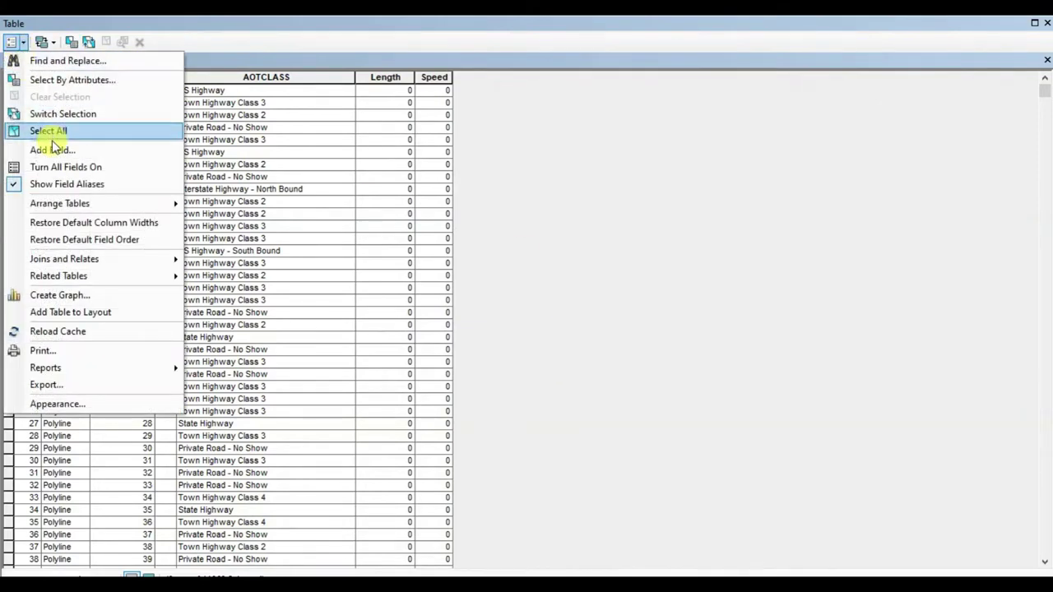
pyautogui.click(54, 152)
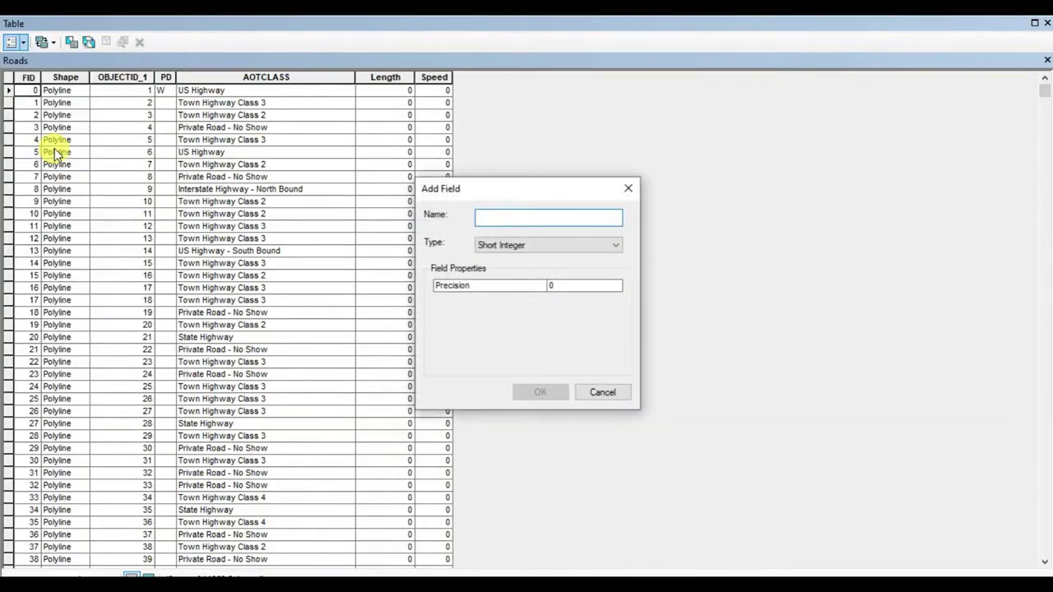
pyautogui.write('Minutes')
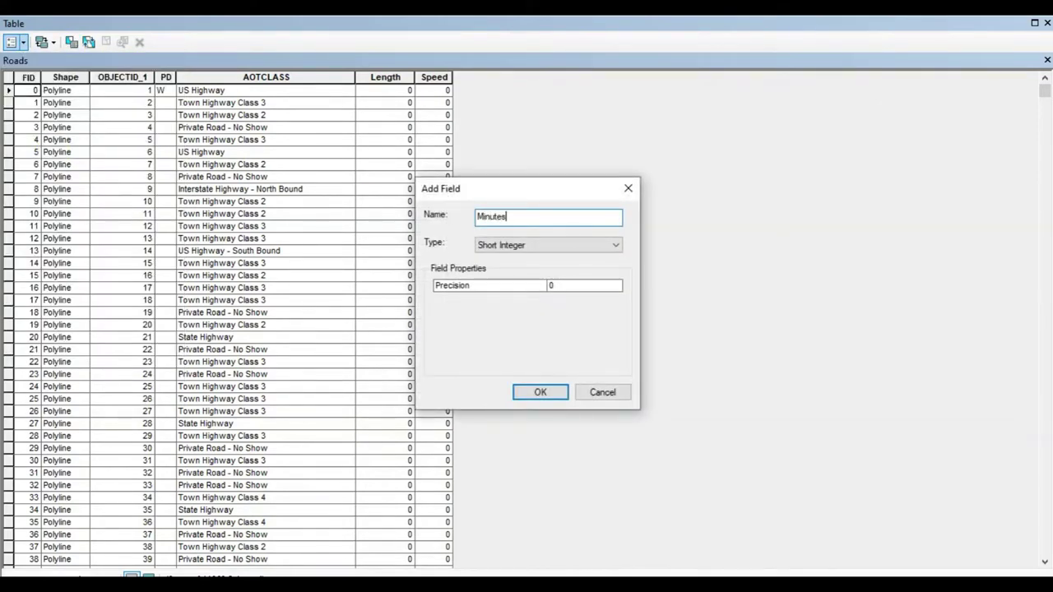
pyautogui.click(500, 245)
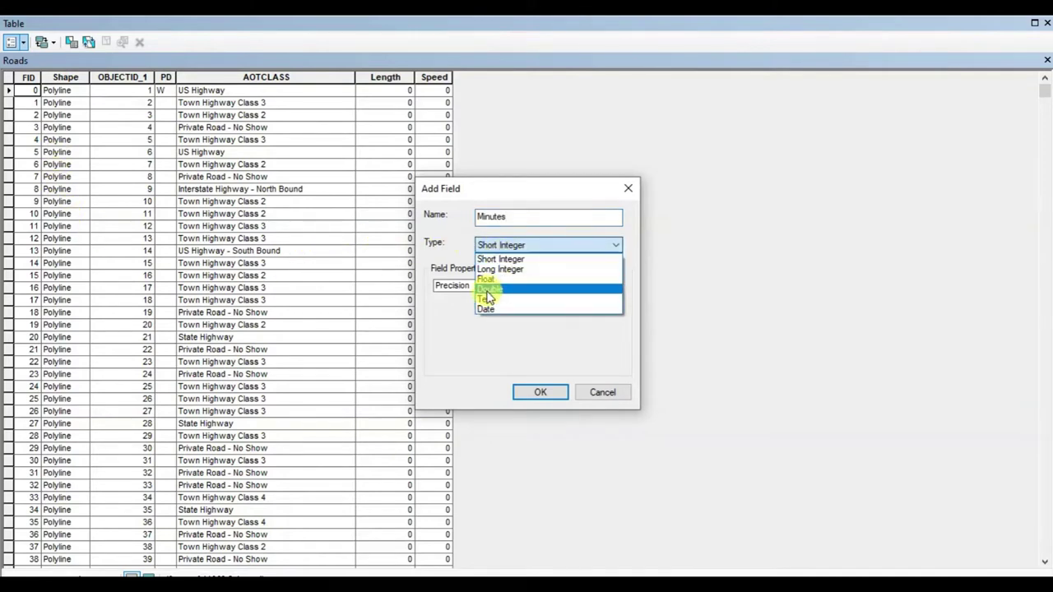
pyautogui.click(487, 284)
pyautogui.click(558, 385)
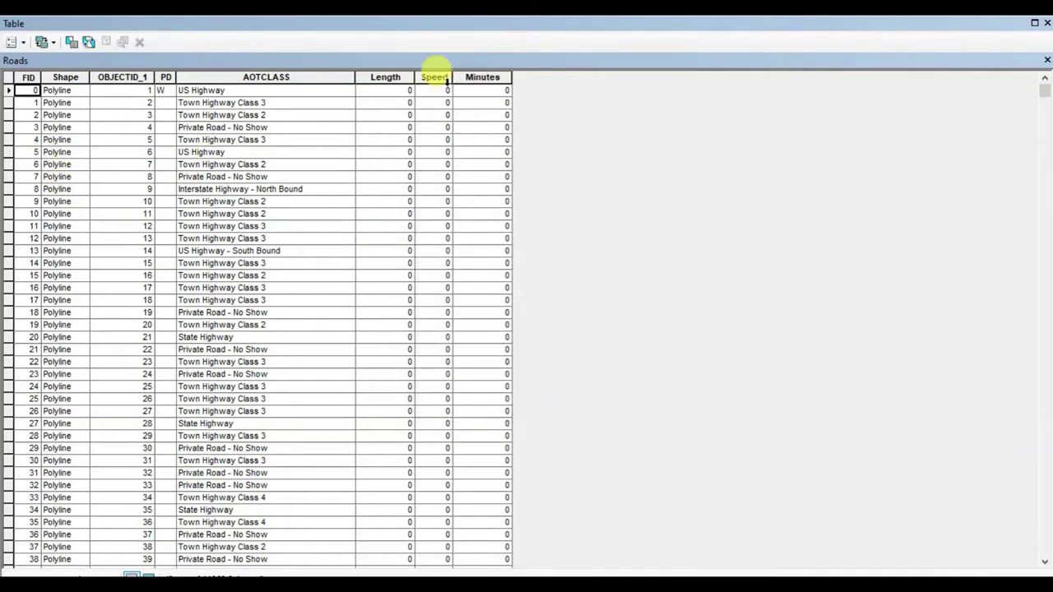
pyautogui.click(402, 76)
# Use Calculate Geometry to fill Length with each road's length in Meters.
pyautogui.rightClick(404, 78)
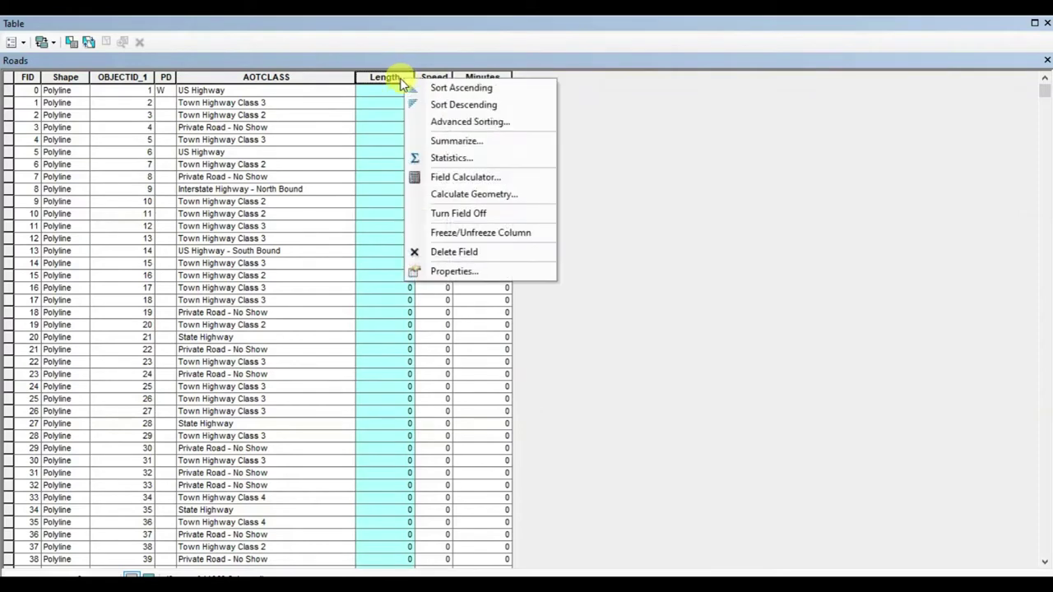
pyautogui.click(475, 197)
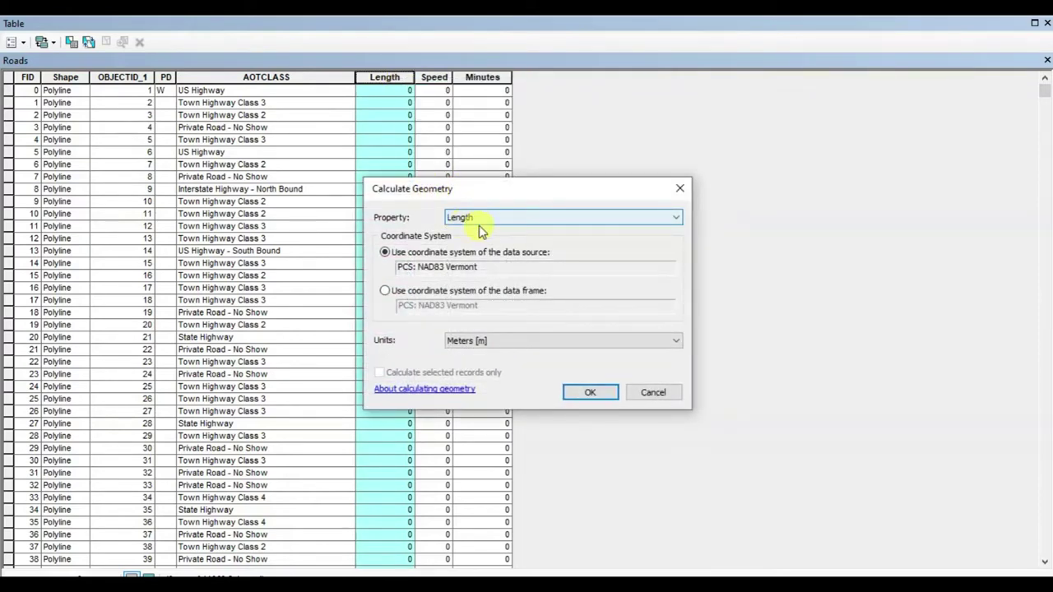
pyautogui.click(560, 342)
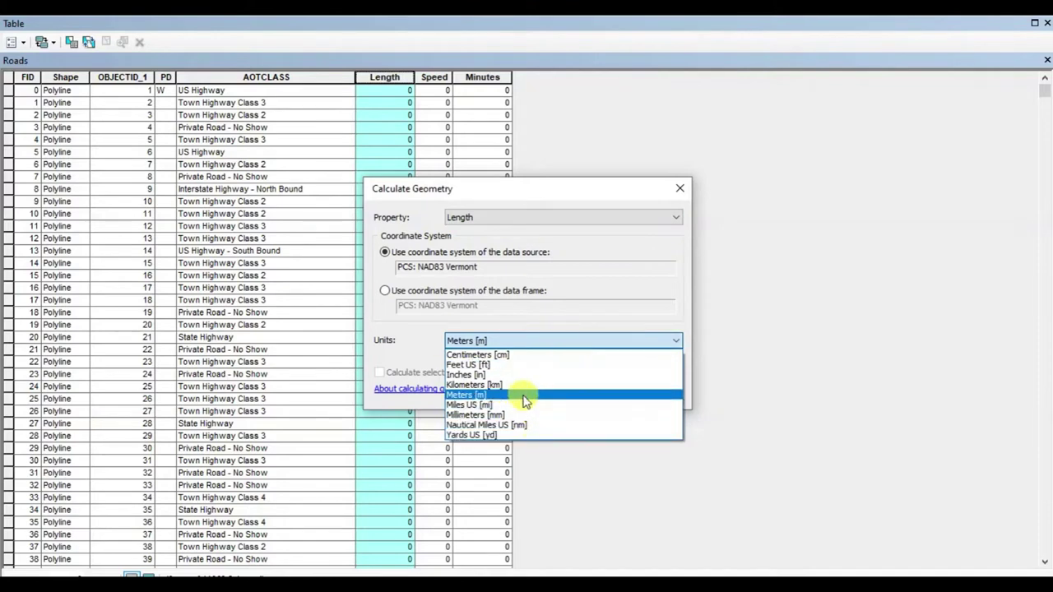
pyautogui.click(525, 398)
pyautogui.click(546, 219)
pyautogui.click(549, 225)
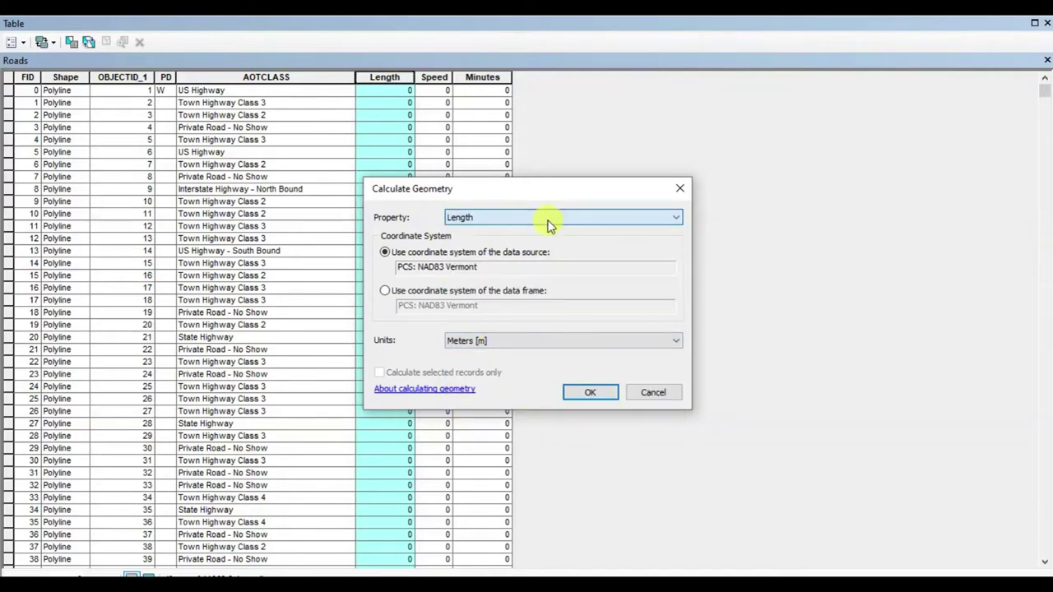
pyautogui.click(605, 393)
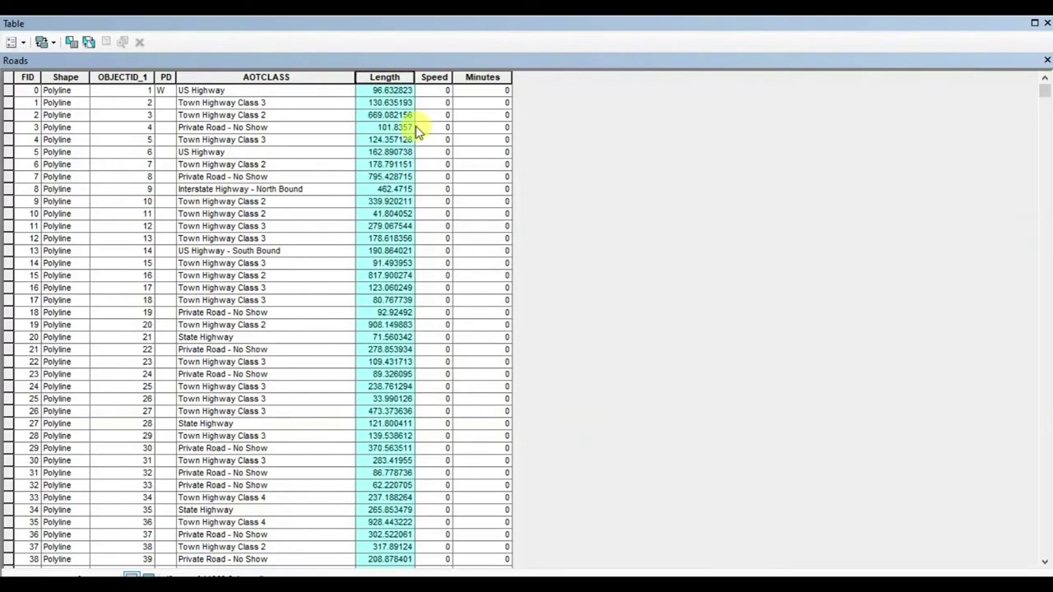
pyautogui.click(433, 76)
pyautogui.rightClick(434, 78)
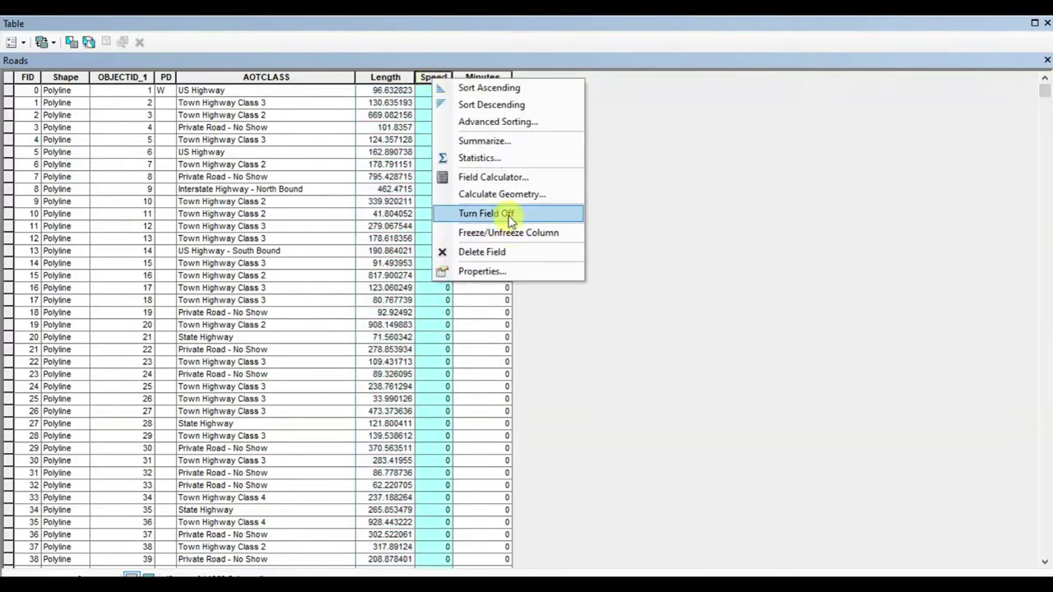
# Set the Speed field to 60 for every road with the Field Calculator.
pyautogui.click(493, 177)
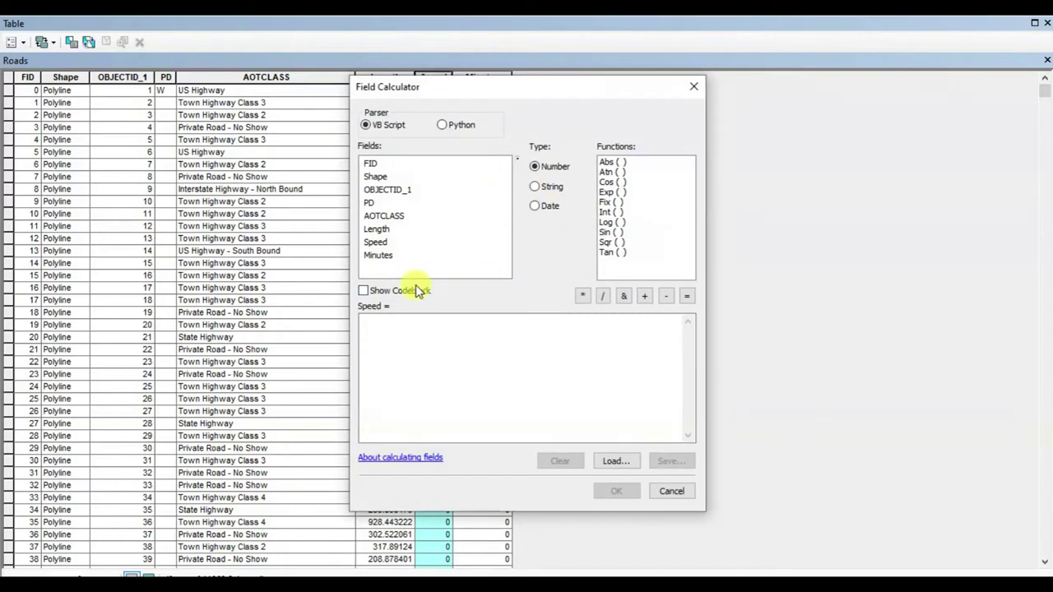
pyautogui.click(410, 324)
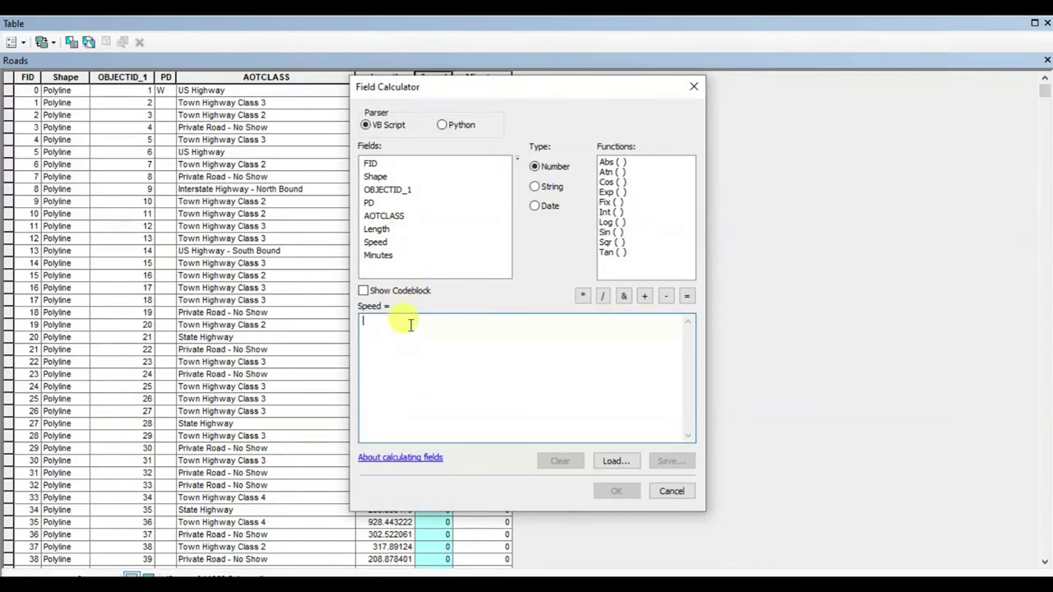
pyautogui.write('60')
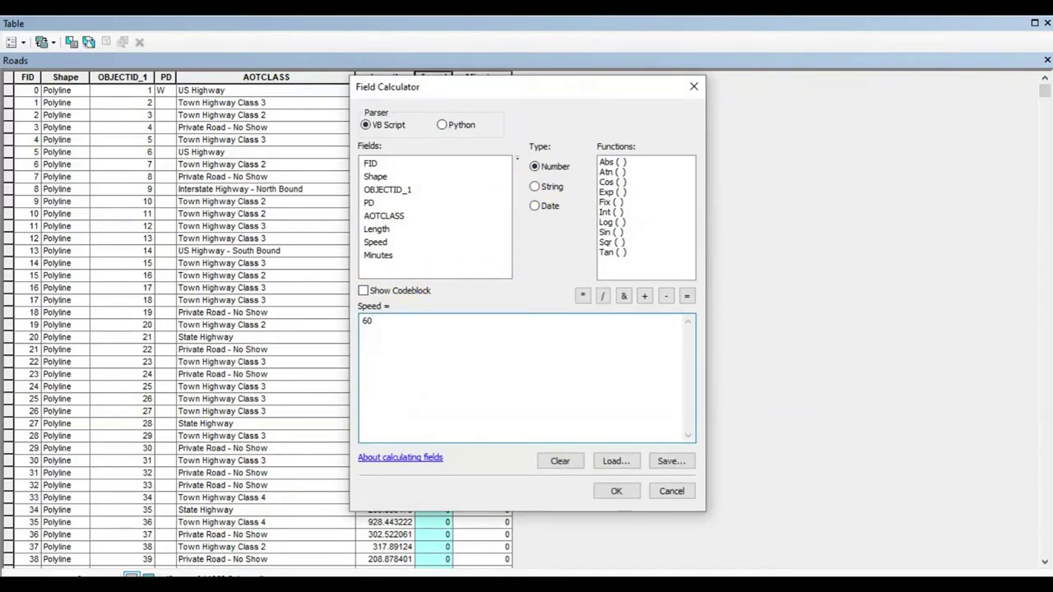
pyautogui.click(627, 491)
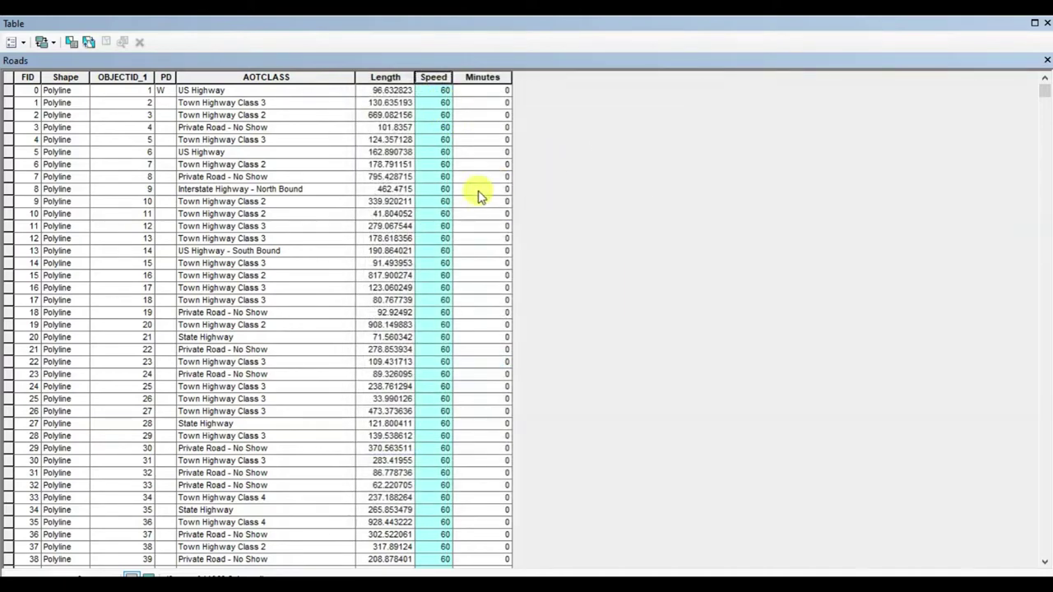
# Calculate Minutes as ([Length] / [Speed]) *60 and close the attribute table.
pyautogui.click(481, 77)
pyautogui.rightClick(487, 78)
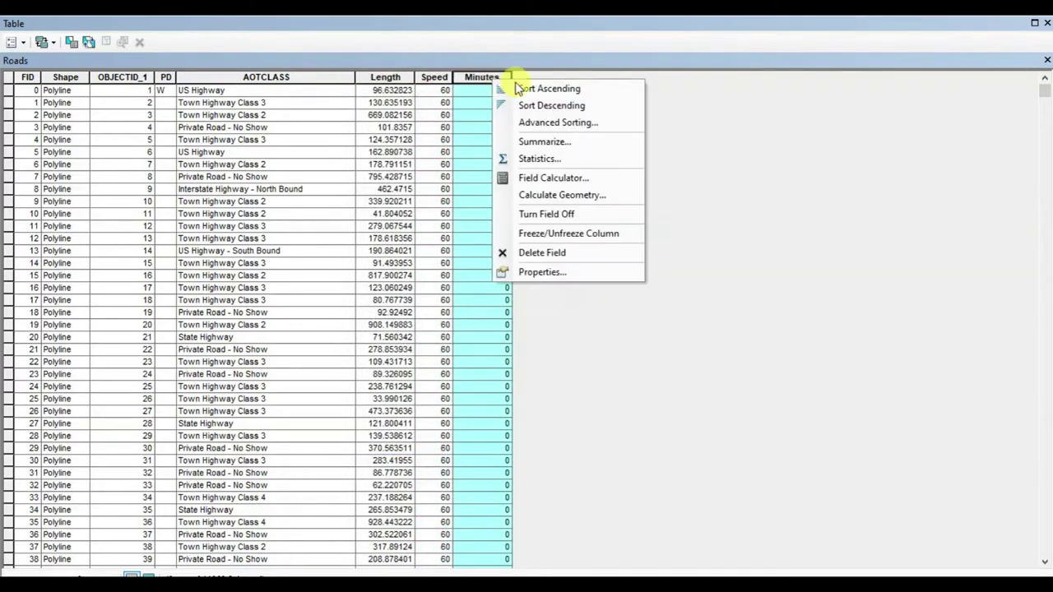
pyautogui.click(560, 179)
pyautogui.moveTo(525, 86); pyautogui.dragTo(689, 157)
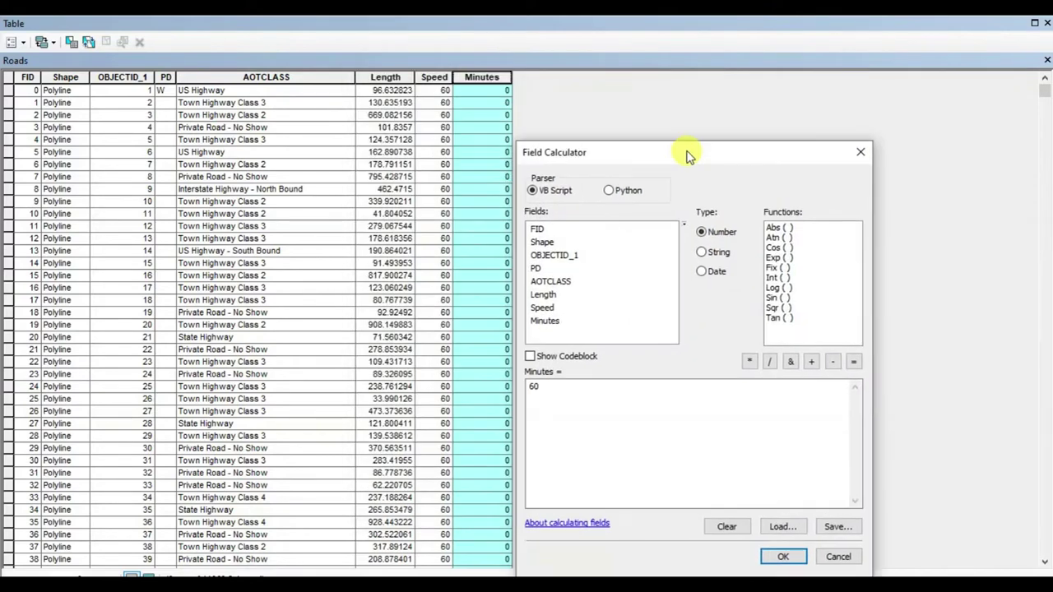
pyautogui.moveTo(548, 387); pyautogui.dragTo(506, 394)
pyautogui.press('BackSpace')
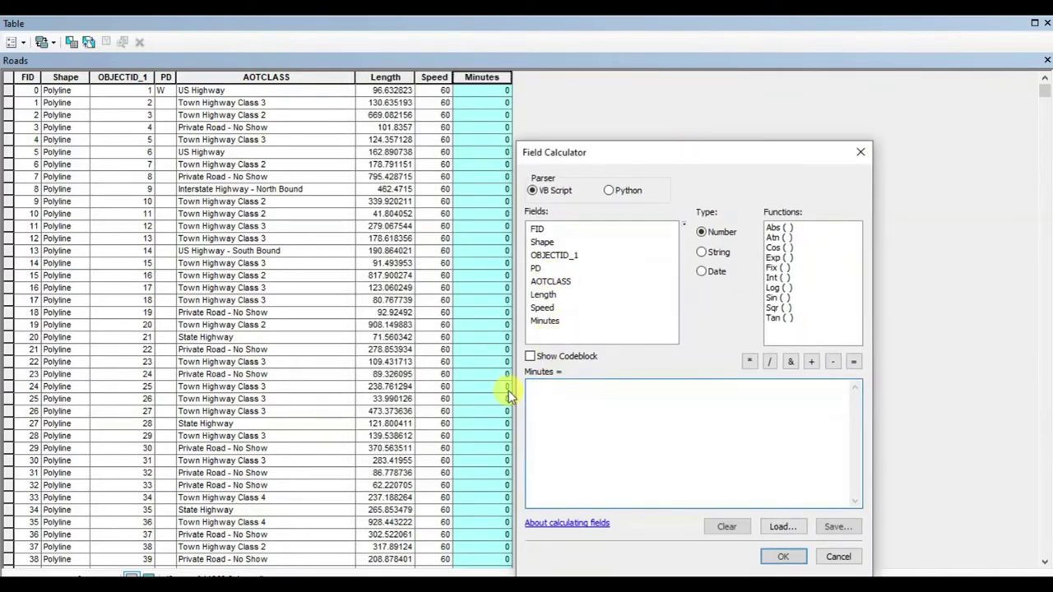
pyautogui.write('(')
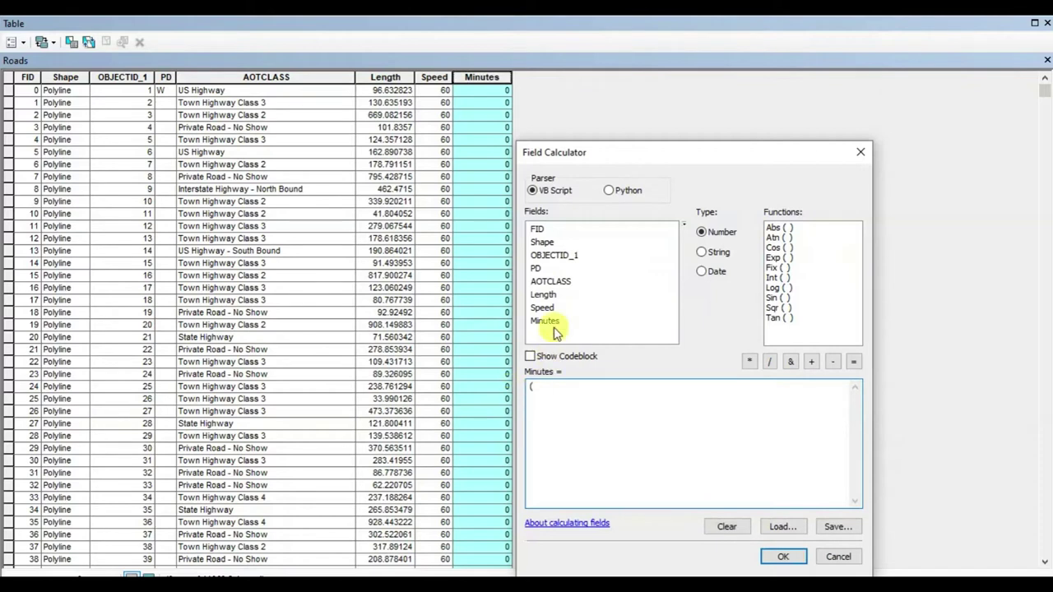
pyautogui.doubleClick(543, 294)
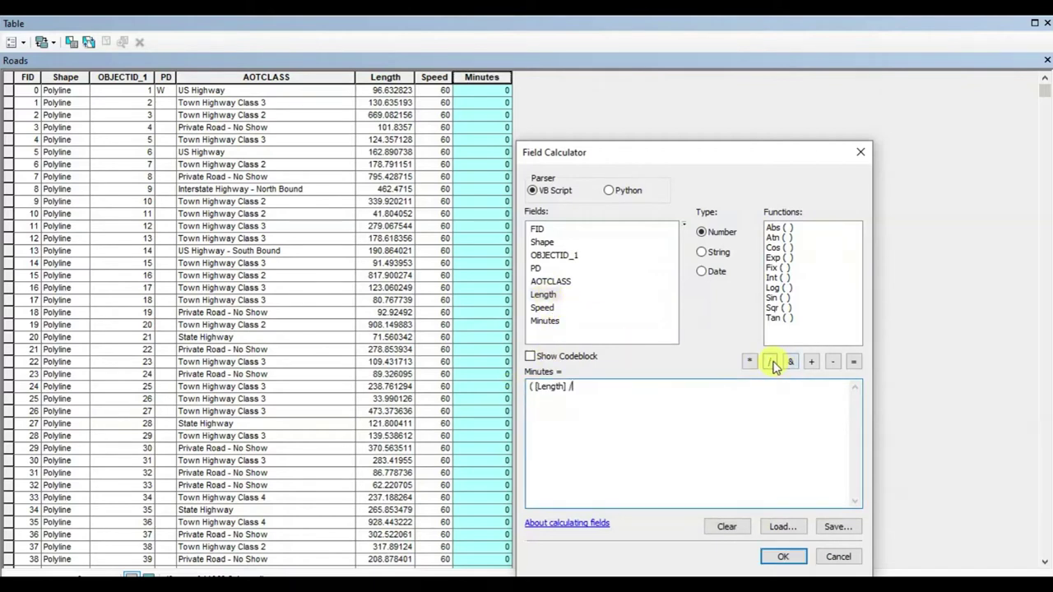
pyautogui.doubleClick(543, 307)
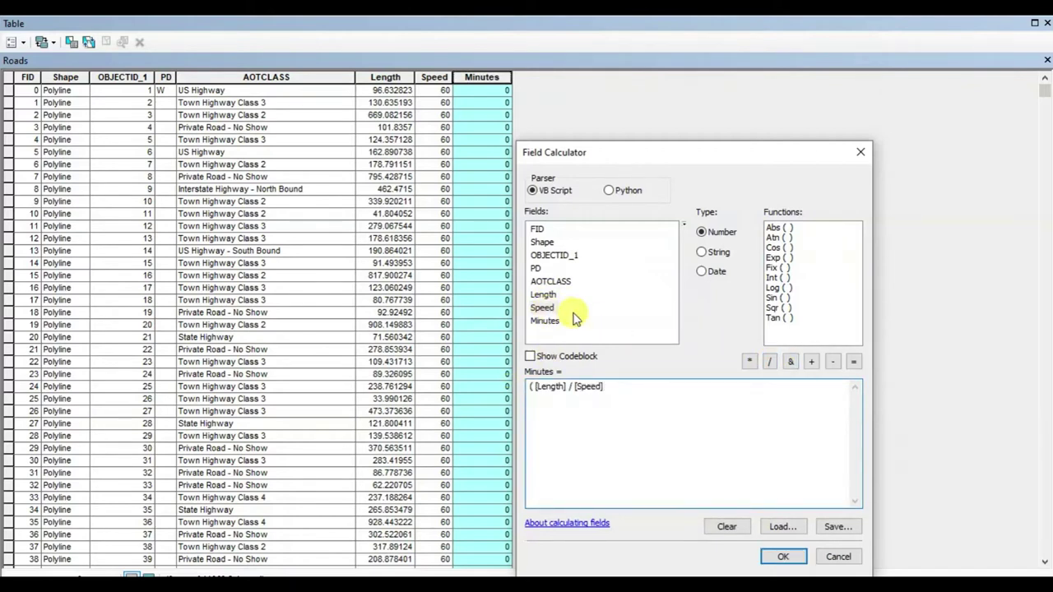
pyautogui.write(') *')
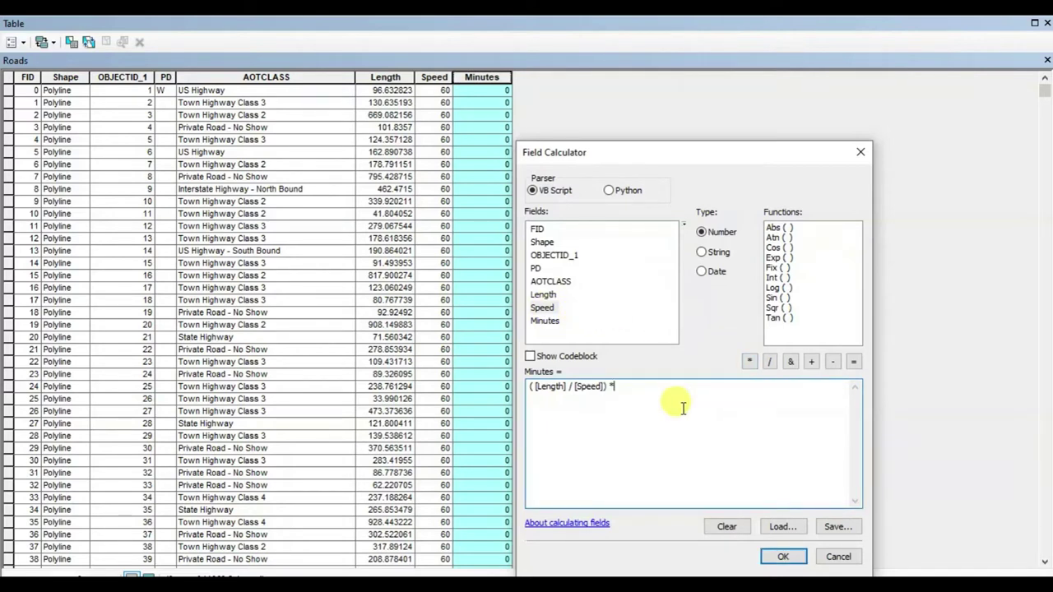
pyautogui.write('60')
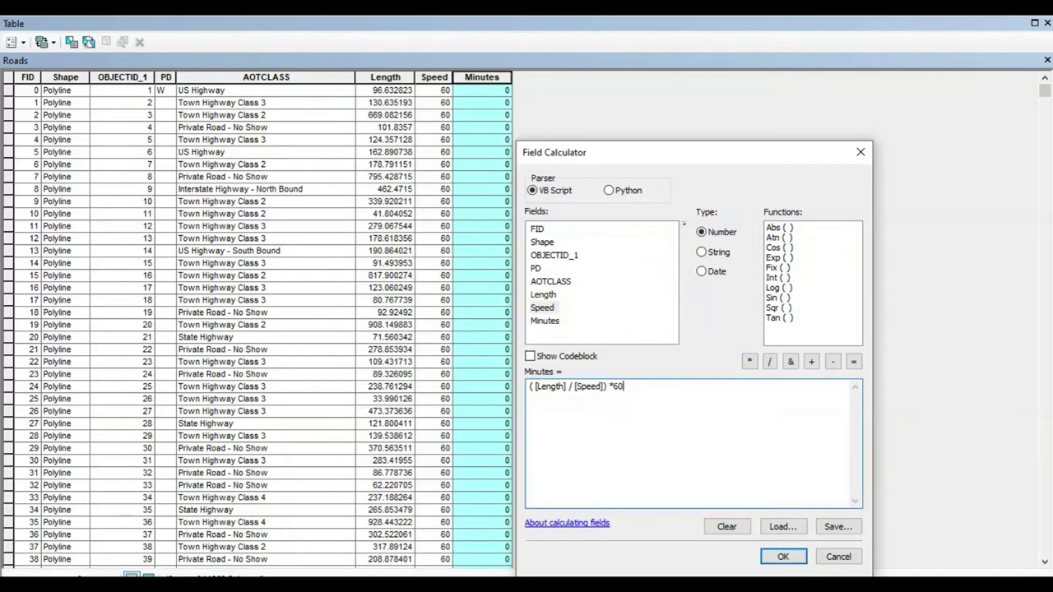
pyautogui.click(781, 557)
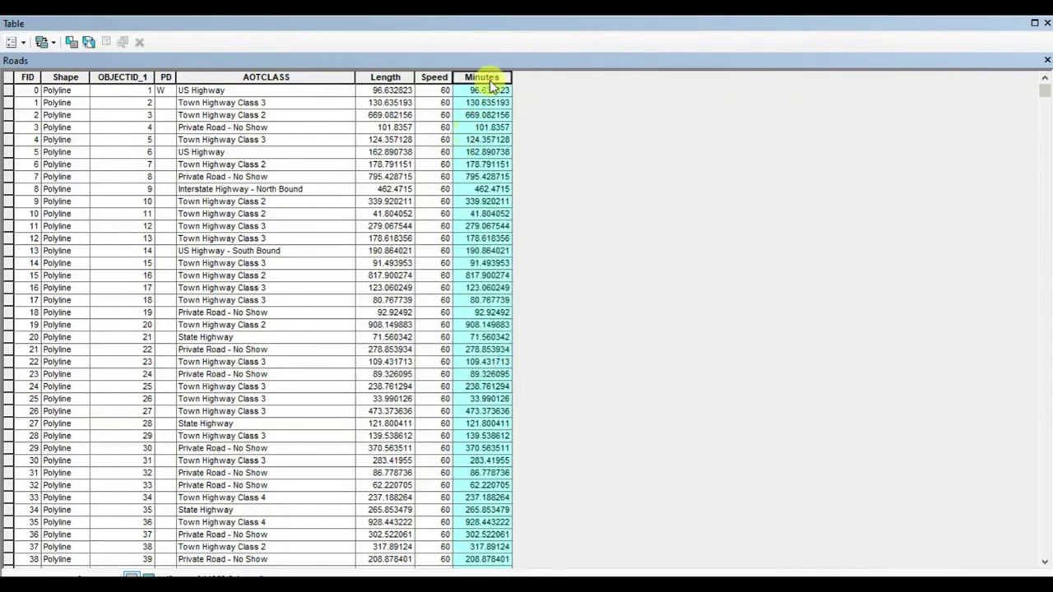
pyautogui.click(1048, 23)
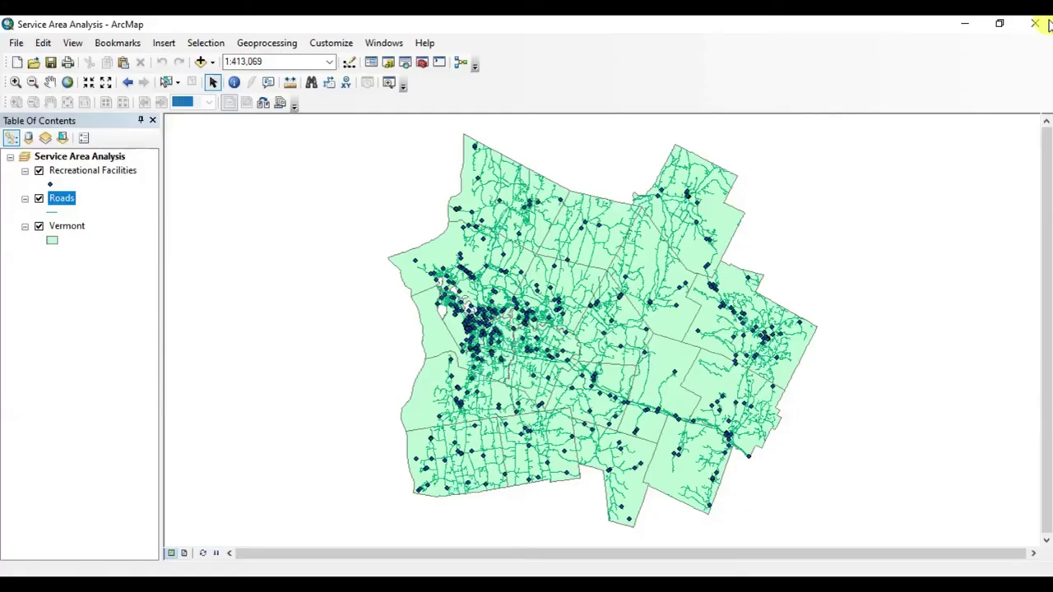
# Check which extensions are enabled under Customize > Extensions.
pyautogui.click(349, 47)
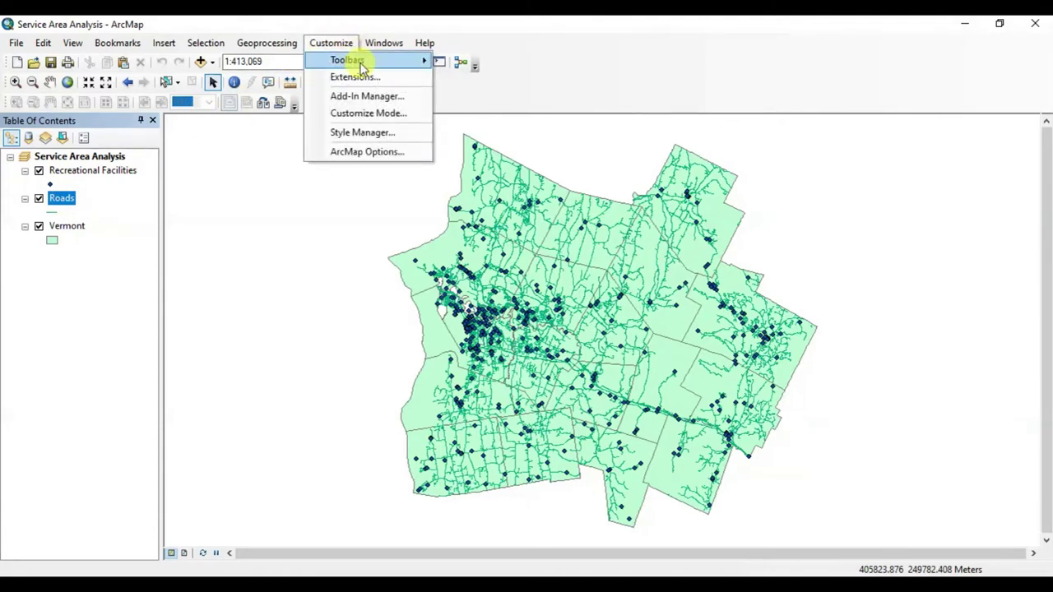
pyautogui.click(359, 76)
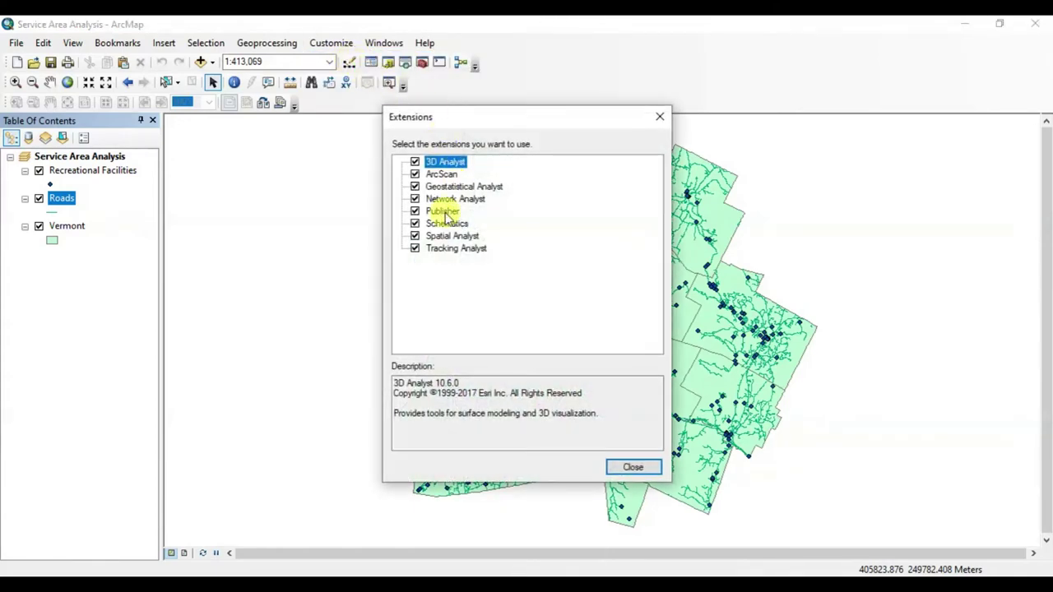
pyautogui.click(633, 467)
# Show and dock the Network Analyst toolbar, then open the Catalog window.
pyautogui.click(344, 46)
pyautogui.moveTo(353, 61)
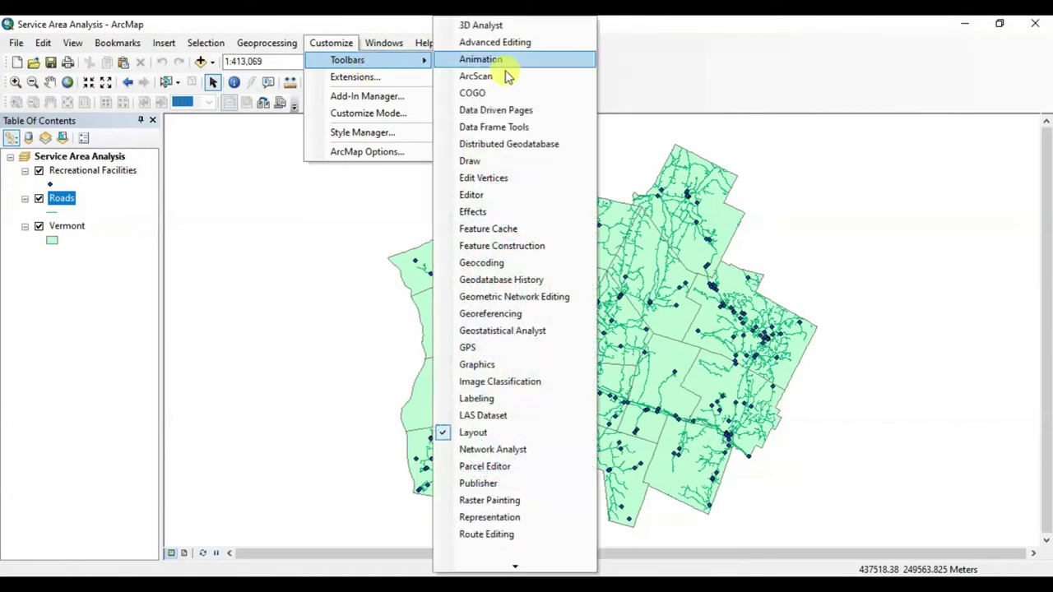
pyautogui.click(505, 450)
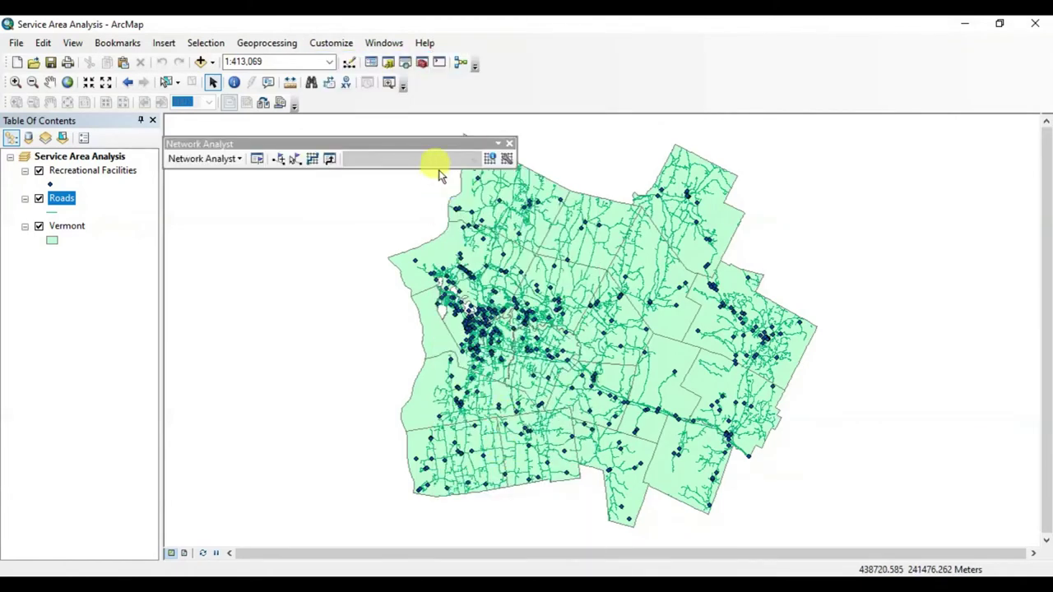
pyautogui.moveTo(436, 140); pyautogui.dragTo(505, 122)
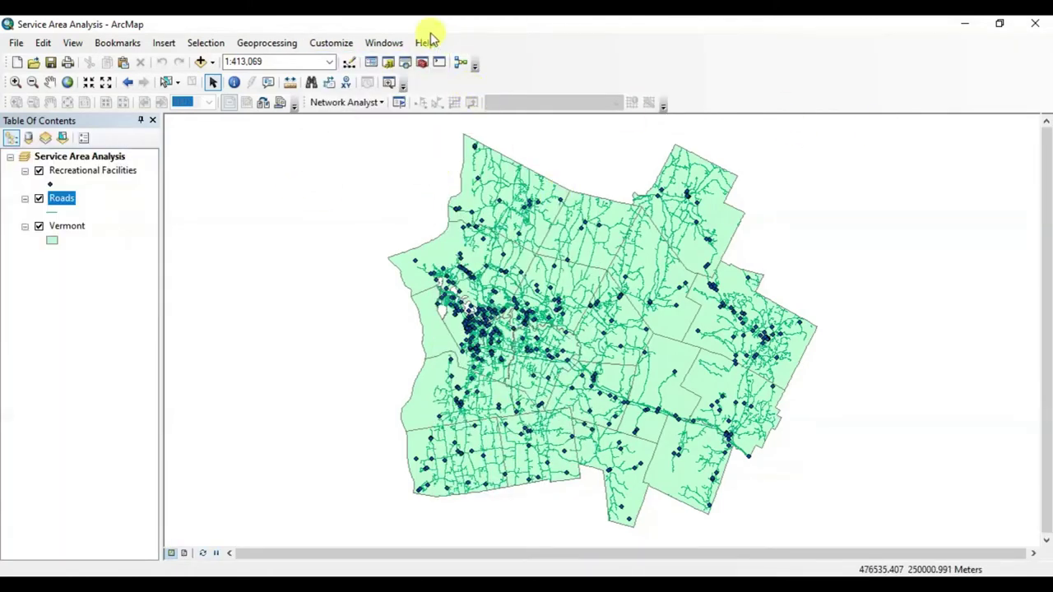
pyautogui.click(388, 63)
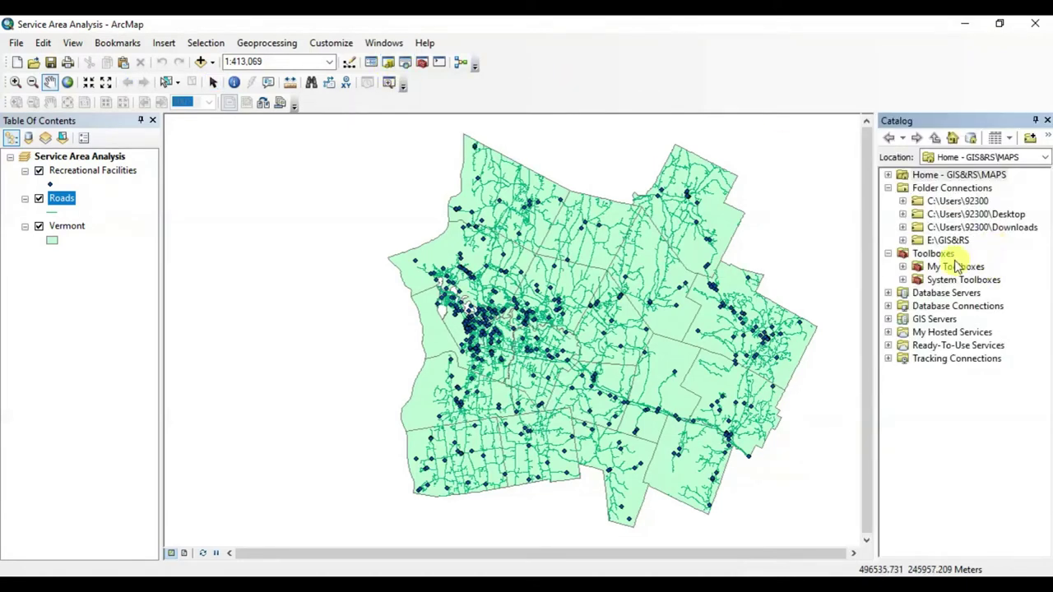
# In Catalog, expand E:\GIS&RS > Service Area Analysis and start a New Network Dataset from Roads.shp.
pyautogui.doubleClick(913, 241)
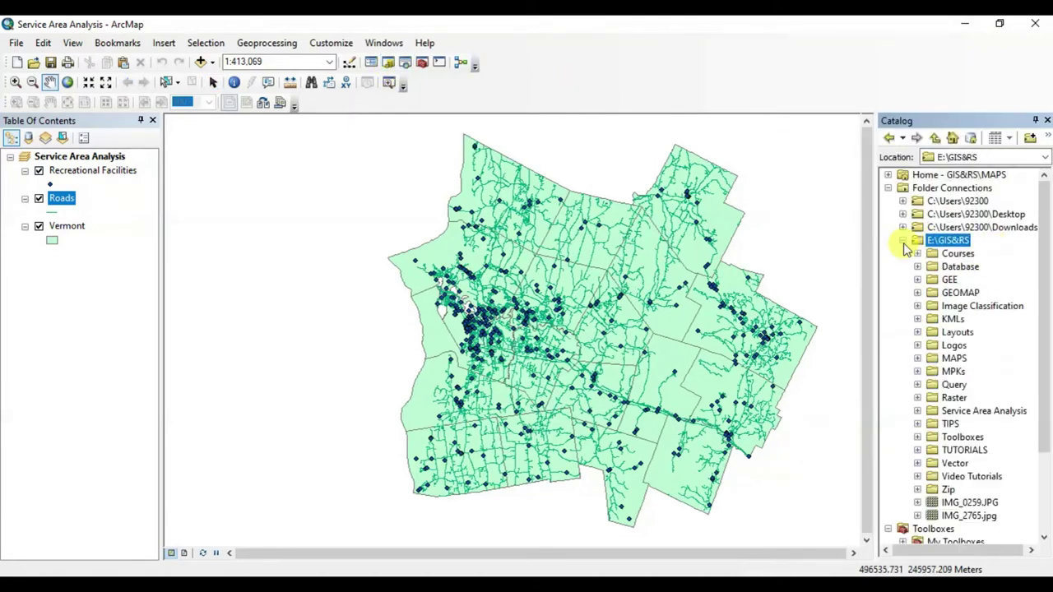
pyautogui.click(917, 410)
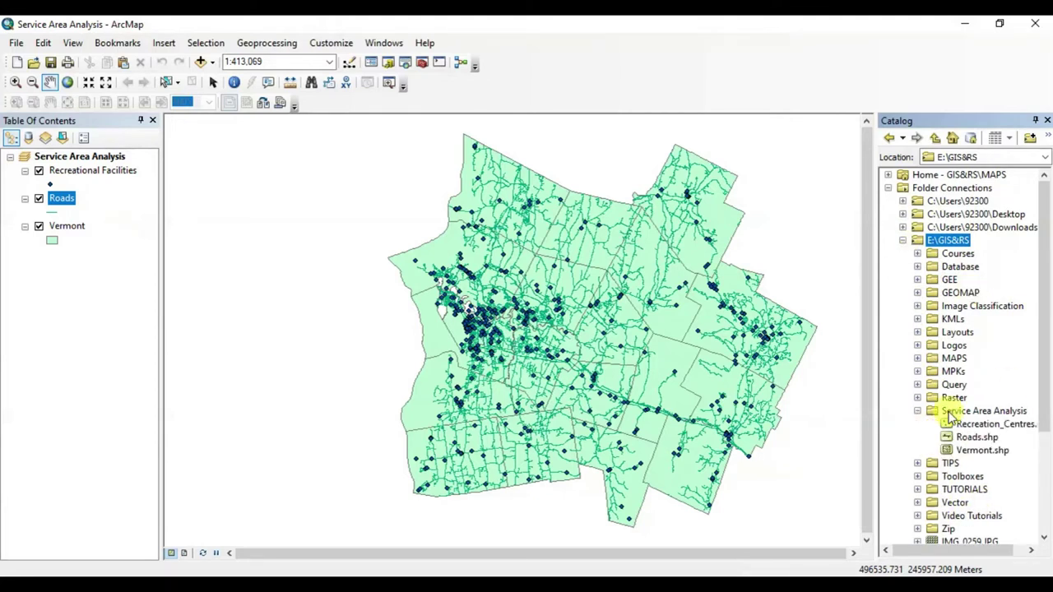
pyautogui.click(938, 412)
pyautogui.click(978, 436)
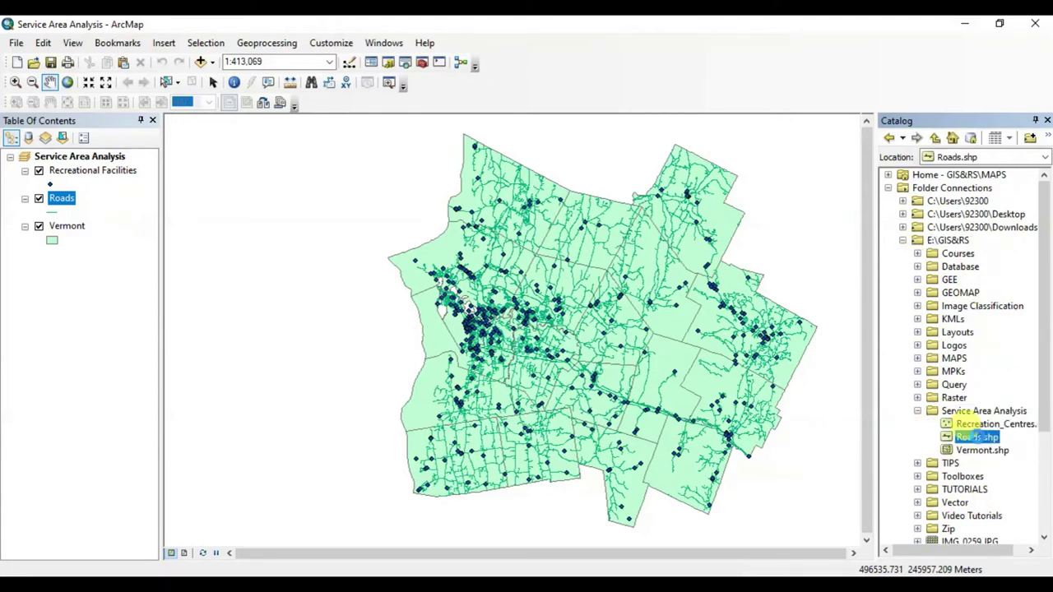
pyautogui.rightClick(977, 437)
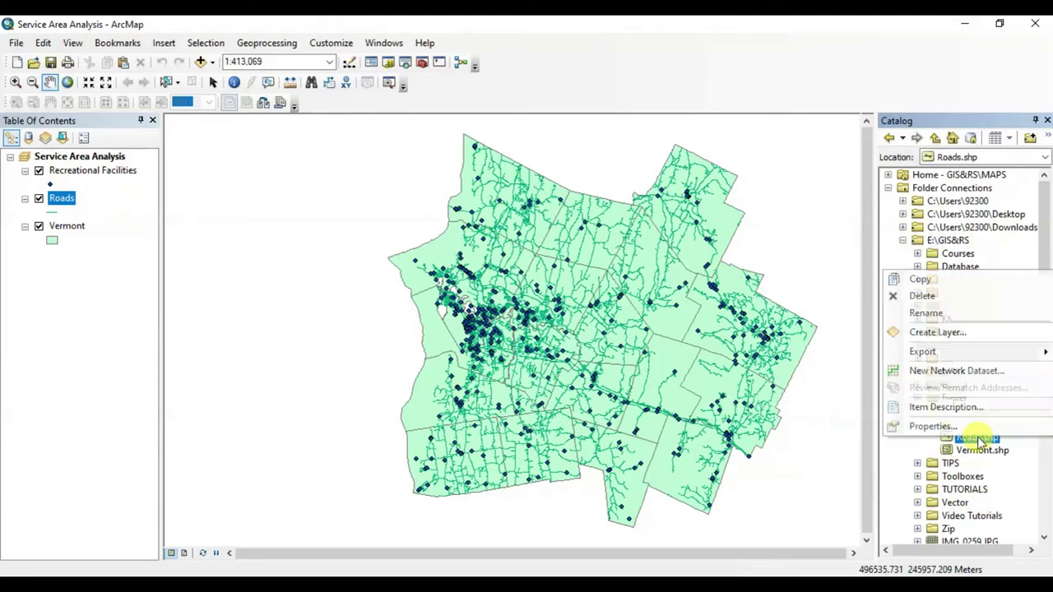
pyautogui.click(926, 371)
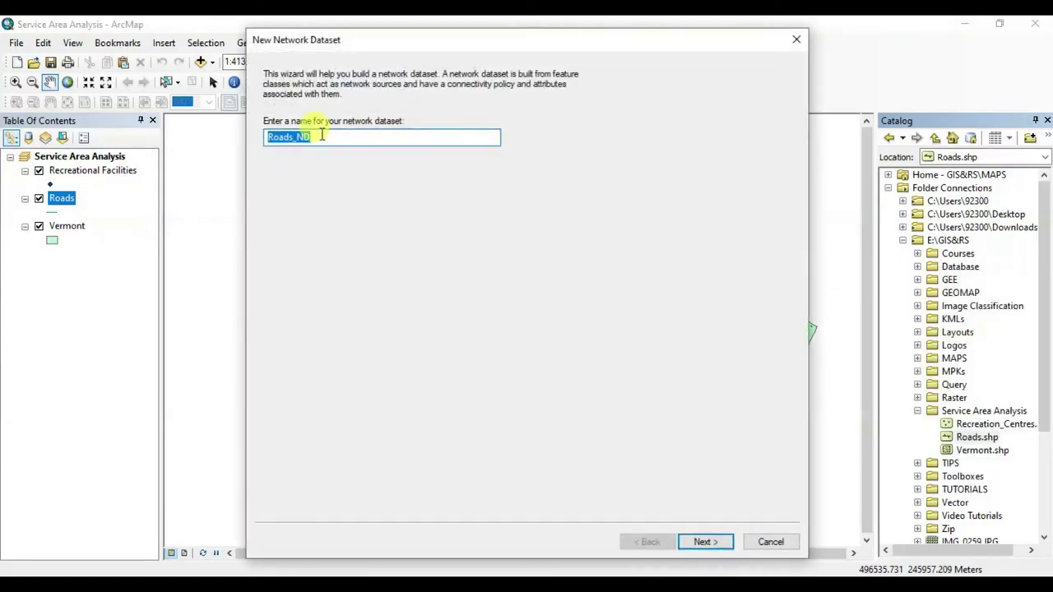
# Keep the name Roads_ND, model no turns, and accept default connectivity and elevation.
pyautogui.click(309, 137)
pyautogui.click(705, 541)
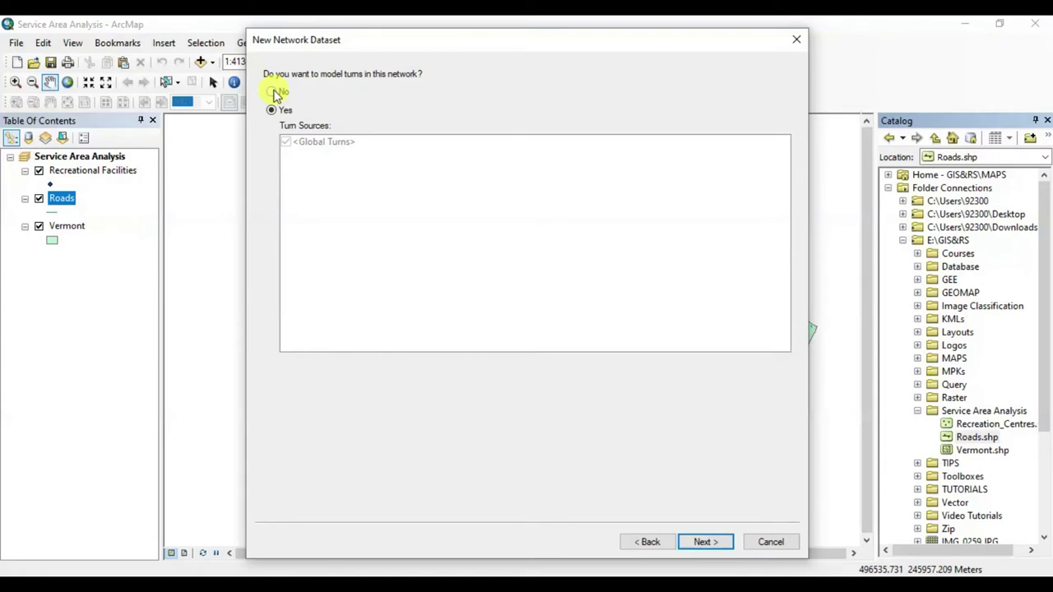
pyautogui.click(274, 92)
pyautogui.click(704, 541)
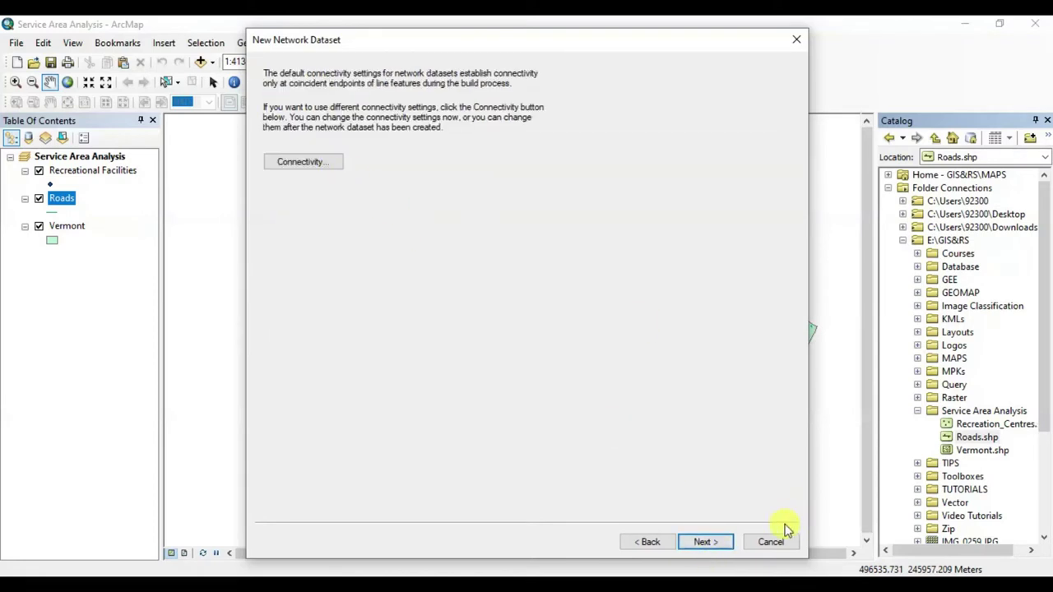
pyautogui.click(706, 542)
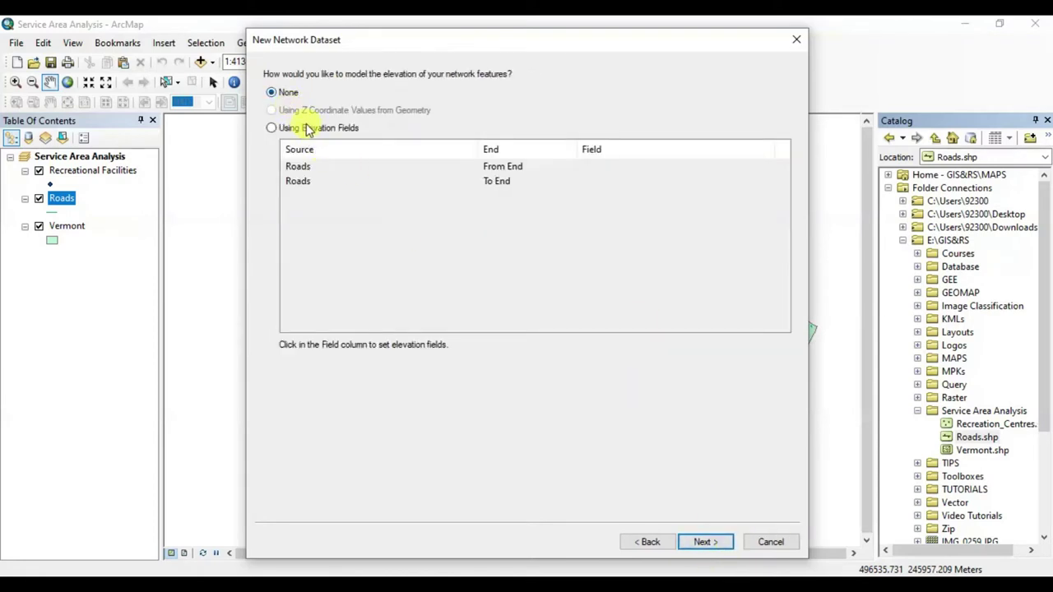
pyautogui.click(709, 542)
# Set Length units to Meters and Minutes units to Minutes, skip directions, and finish.
pyautogui.click(537, 112)
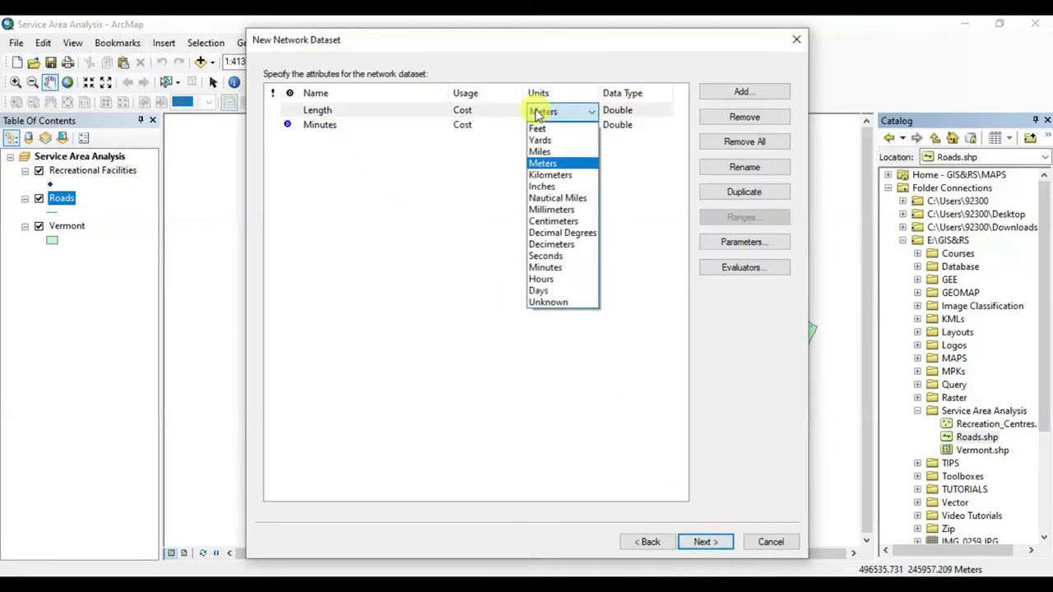
pyautogui.click(548, 163)
pyautogui.click(548, 127)
pyautogui.click(548, 127)
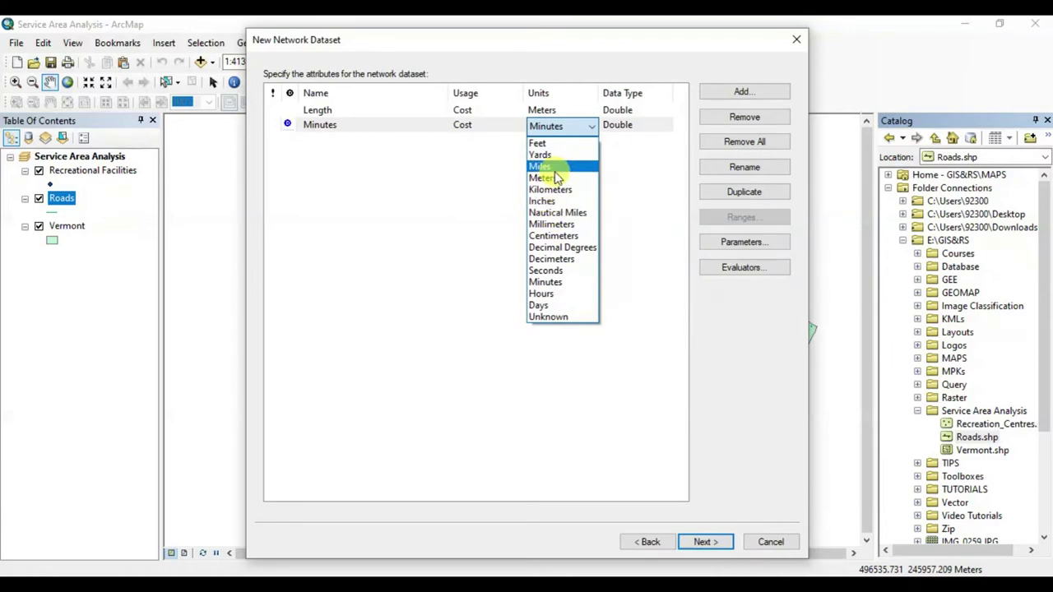
pyautogui.click(551, 282)
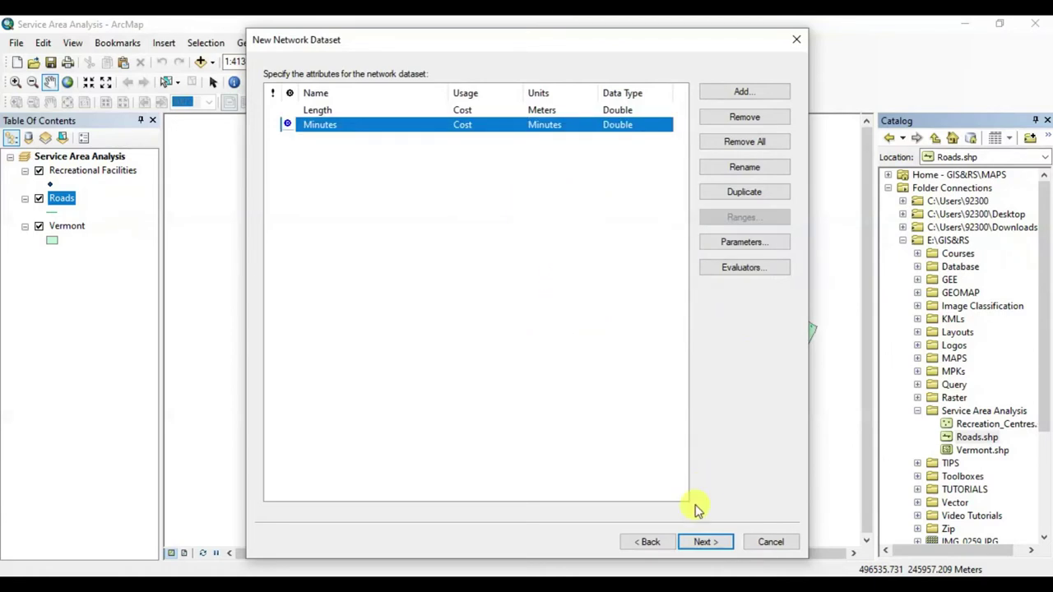
pyautogui.click(707, 544)
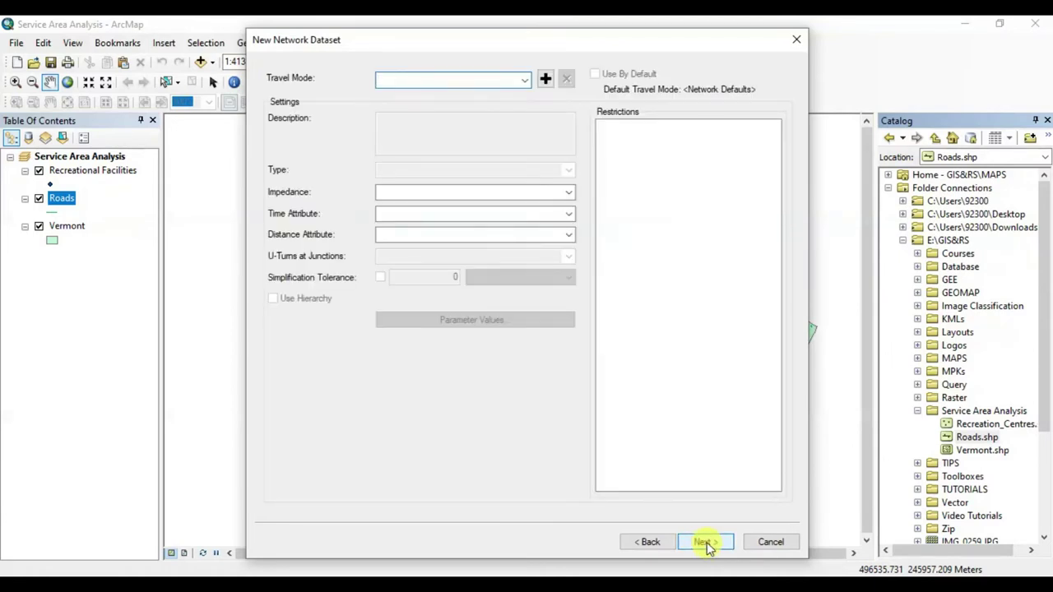
pyautogui.click(707, 544)
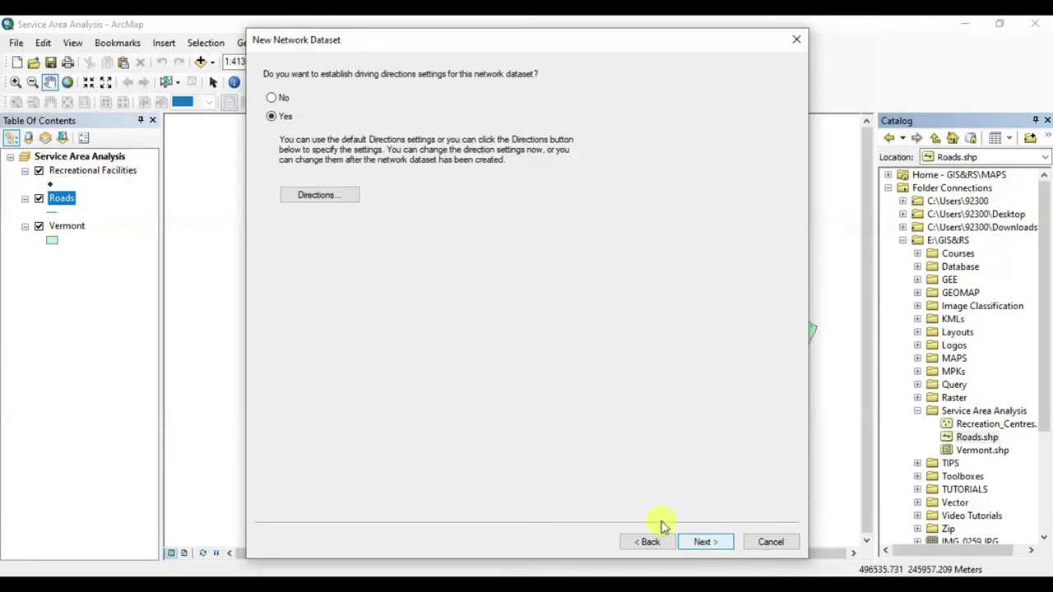
pyautogui.click(273, 98)
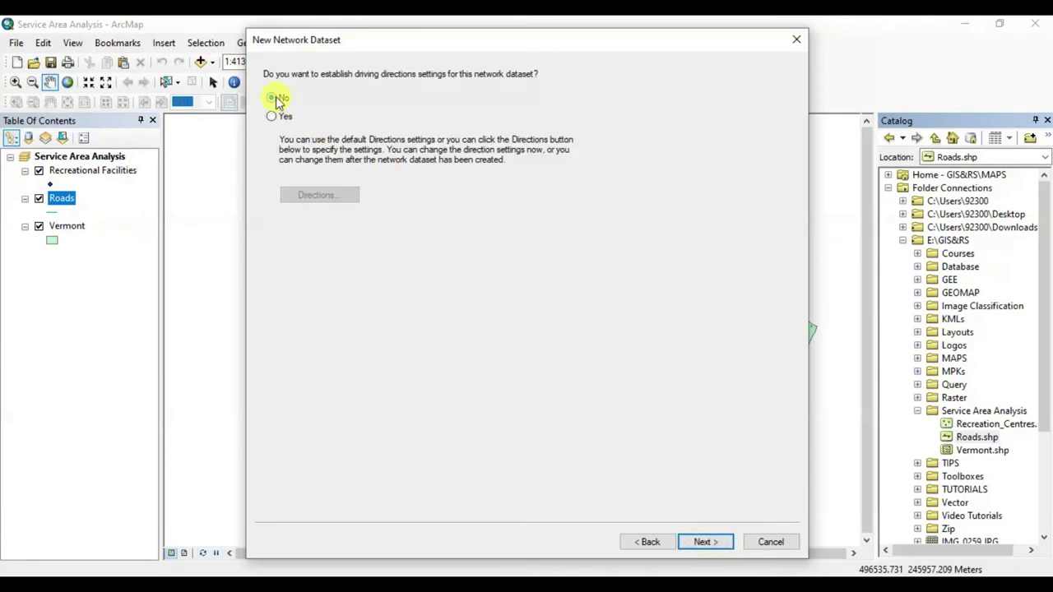
pyautogui.click(712, 548)
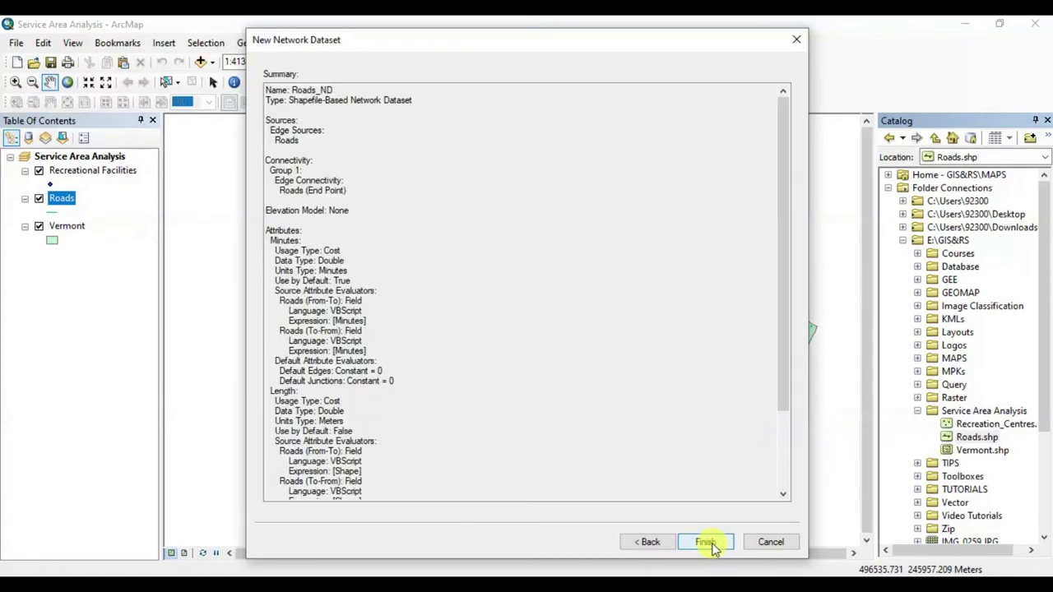
pyautogui.moveTo(781, 334); pyautogui.dragTo(700, 517)
pyautogui.click(705, 539)
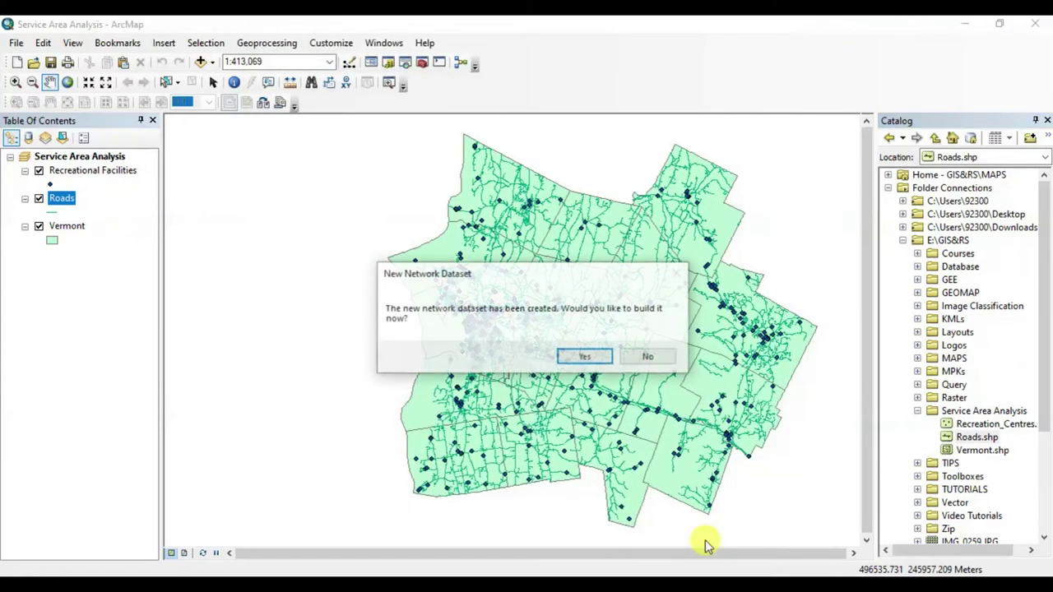
# Build Roads_ND and add its participating feature classes to the map.
pyautogui.click(606, 358)
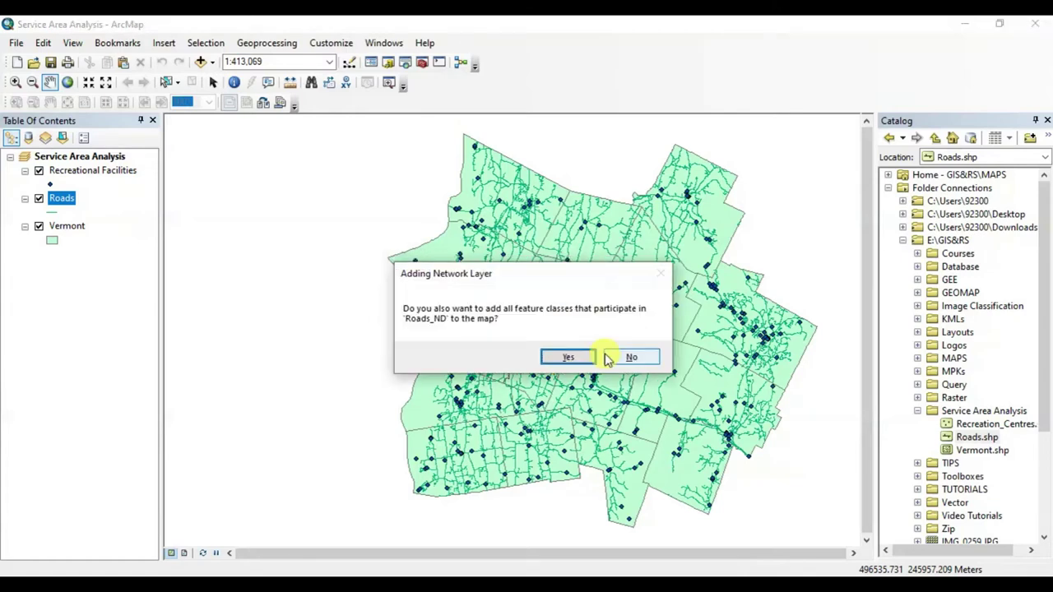
pyautogui.click(587, 357)
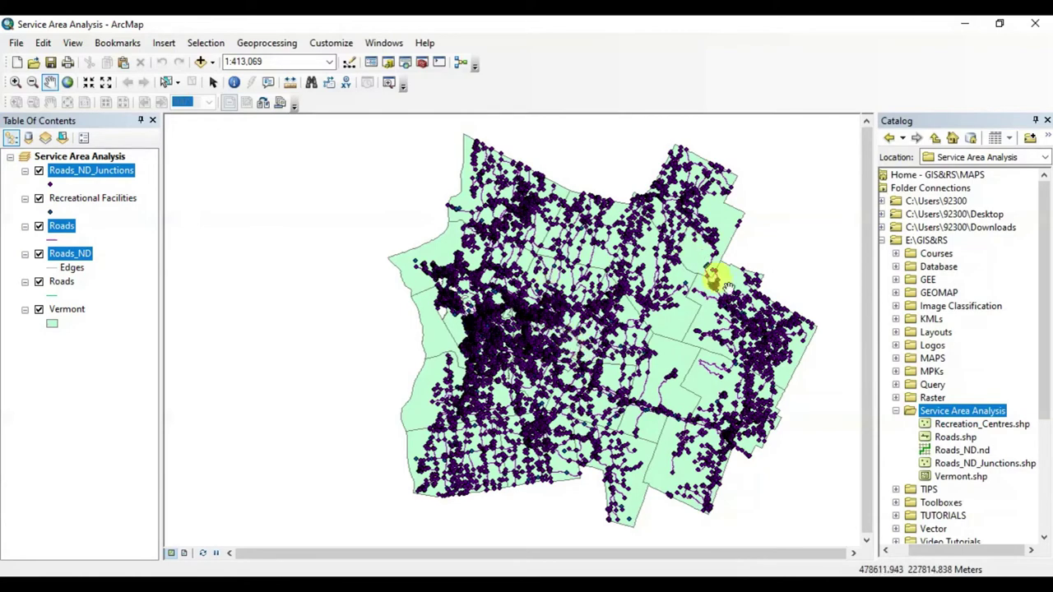
pyautogui.click(14, 82)
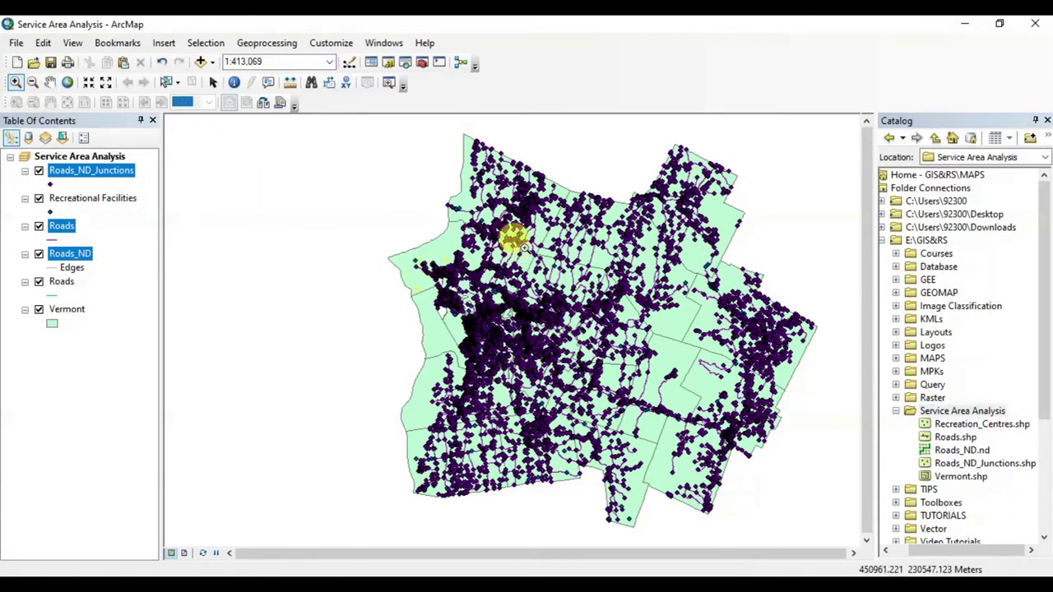
pyautogui.click(595, 274)
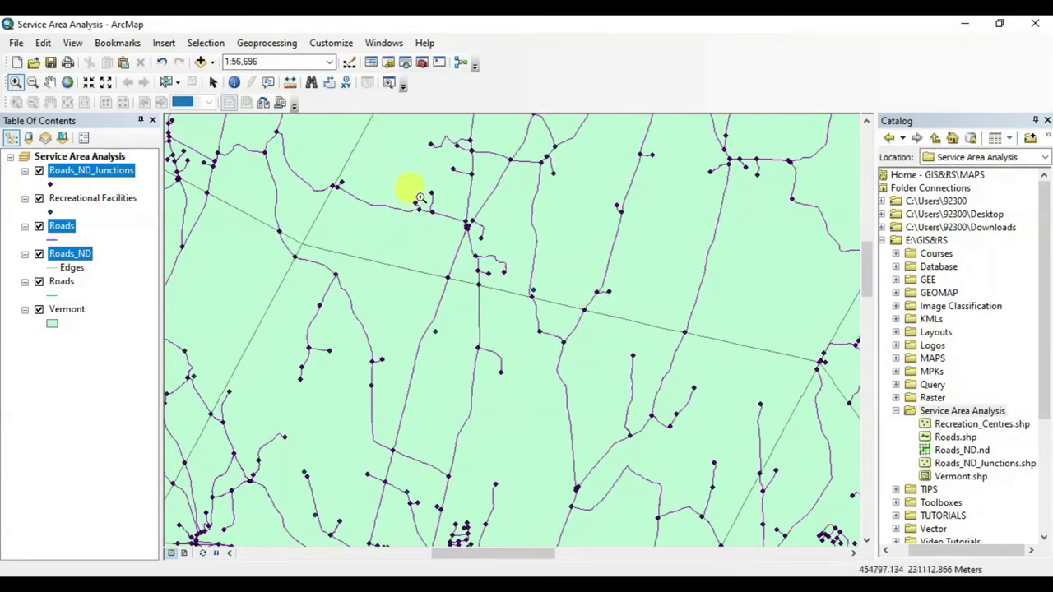
pyautogui.click(65, 83)
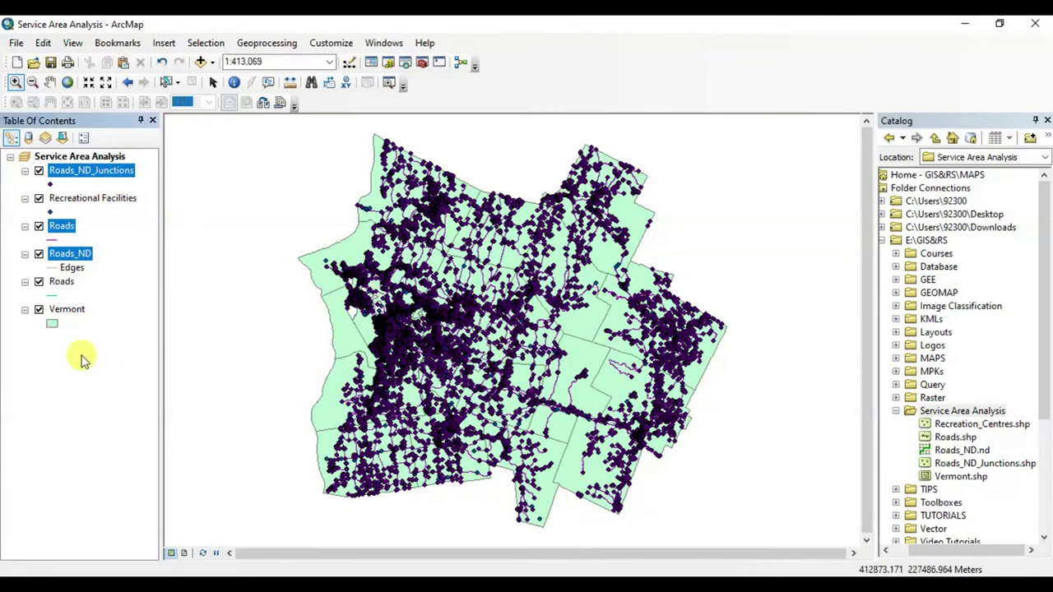
pyautogui.click(51, 213)
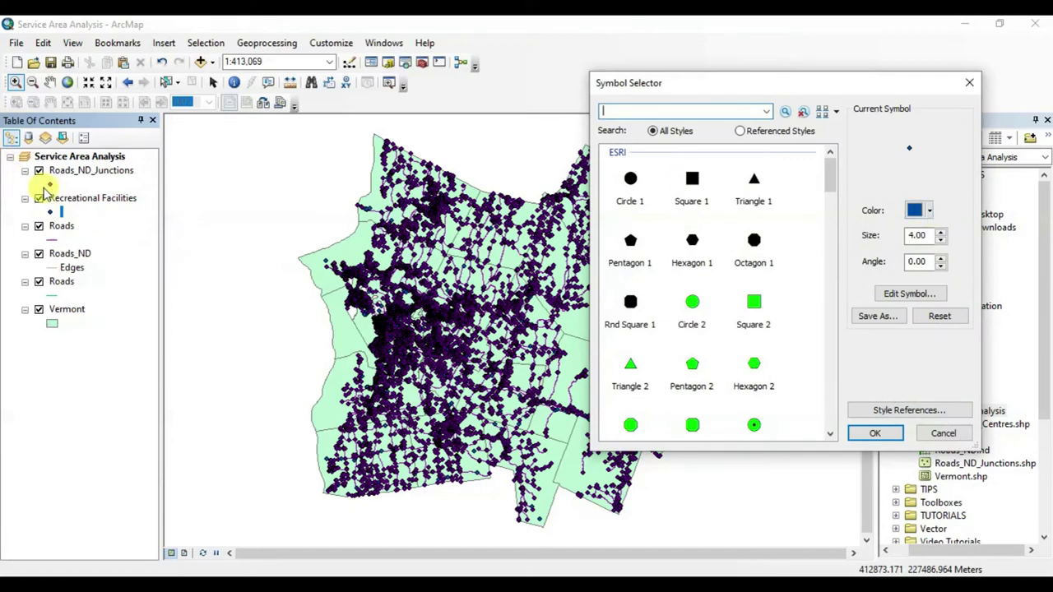
# Change the Roads_ND_Junctions point symbol colour to dark red.
pyautogui.click(897, 435)
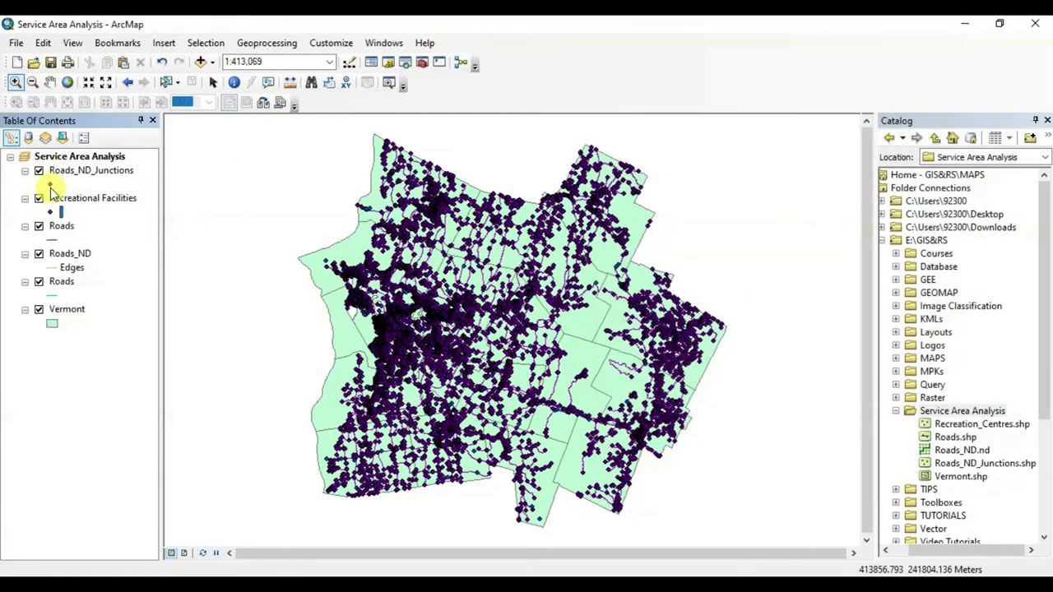
pyautogui.click(50, 184)
pyautogui.click(923, 212)
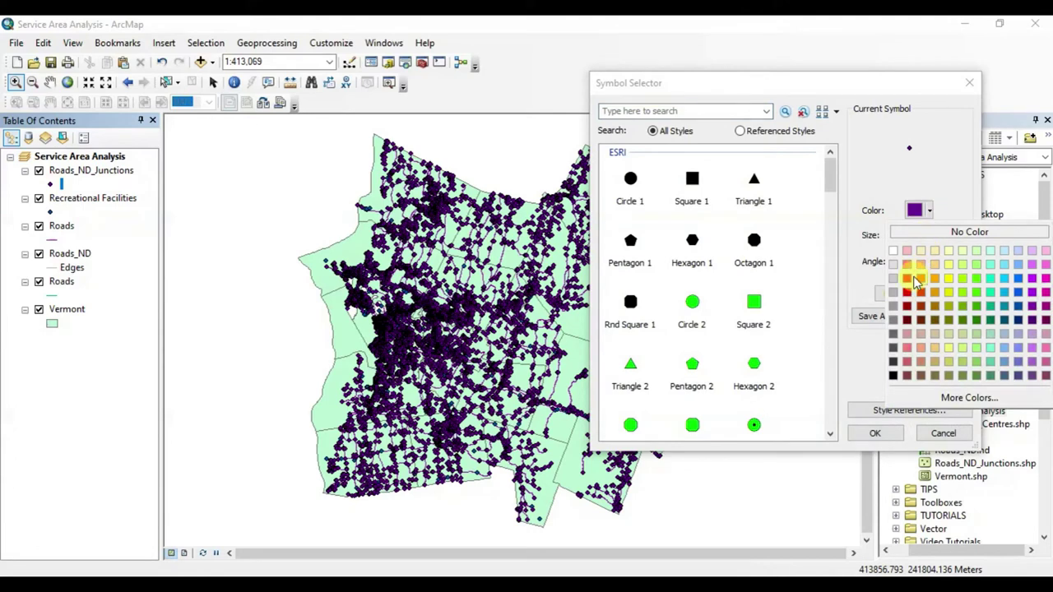
pyautogui.click(908, 307)
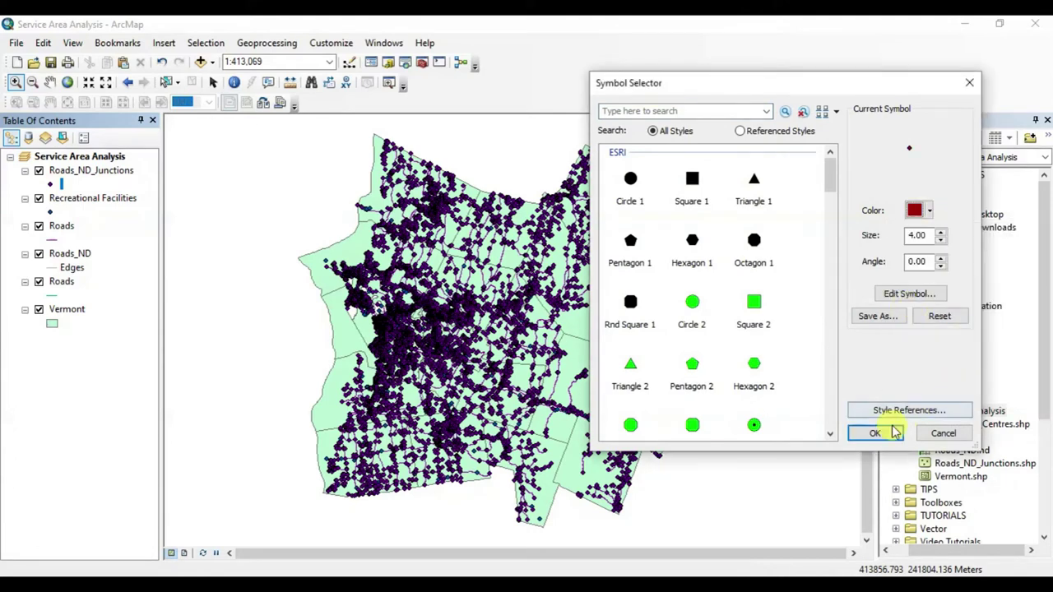
pyautogui.click(893, 433)
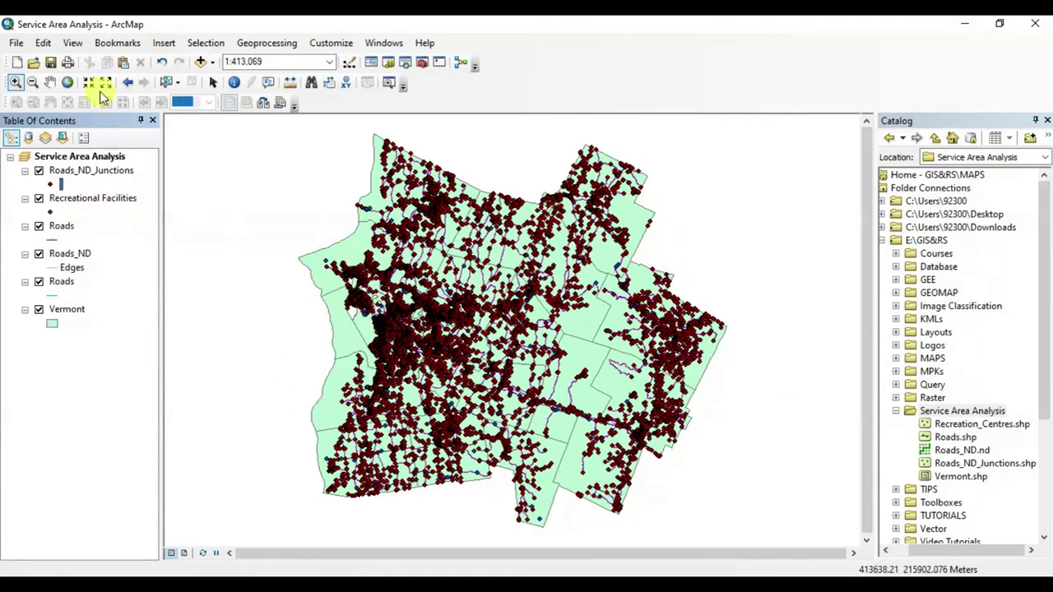
pyautogui.click(331, 43)
# Confirm Network Analyst is enabled, then turn on and dock the Network Analyst toolbar.
pyautogui.click(342, 80)
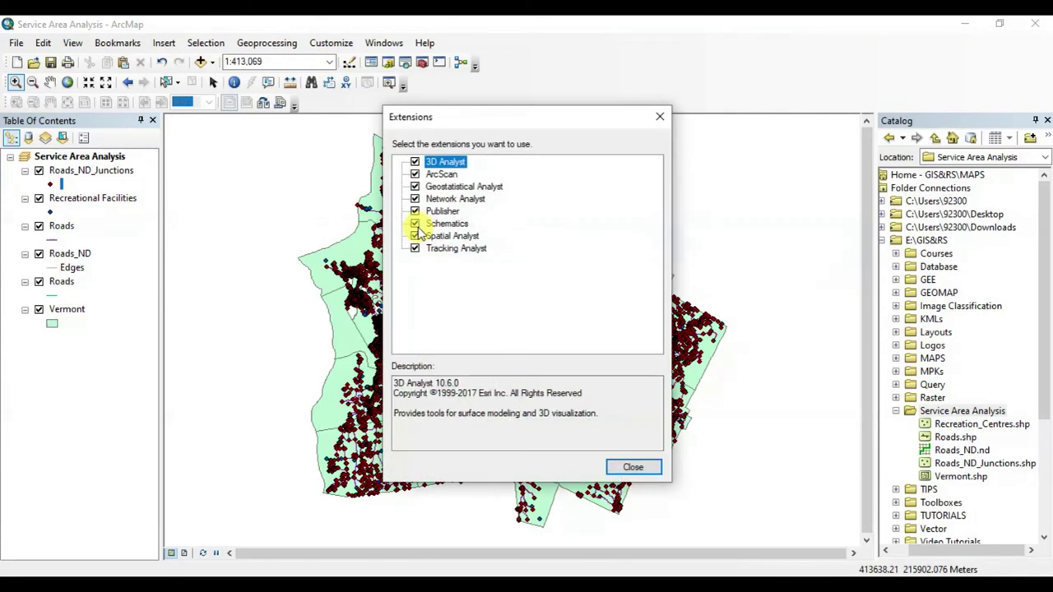
pyautogui.click(660, 114)
pyautogui.click(336, 43)
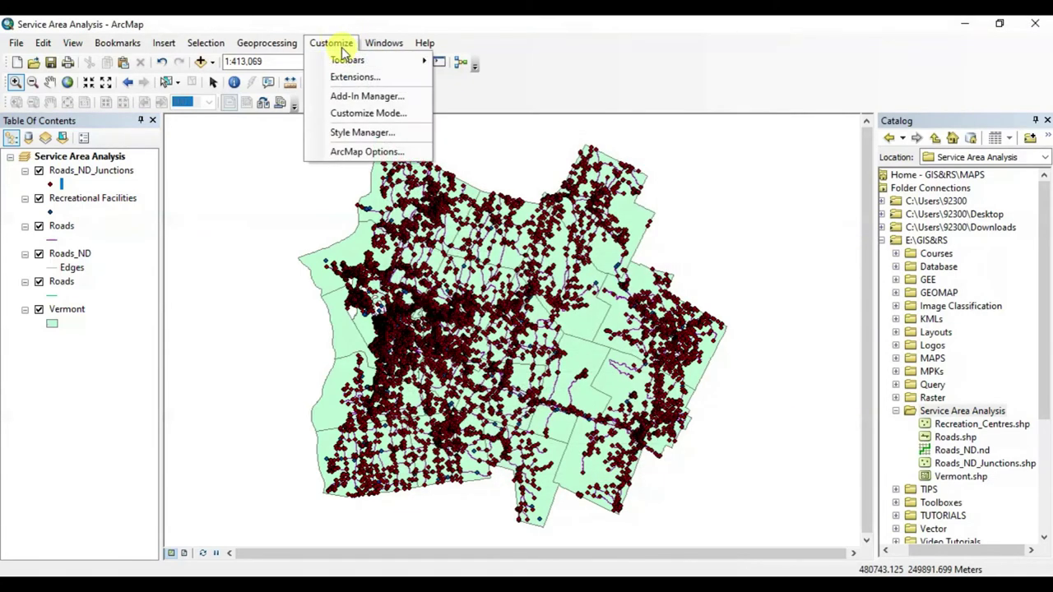
pyautogui.moveTo(350, 60)
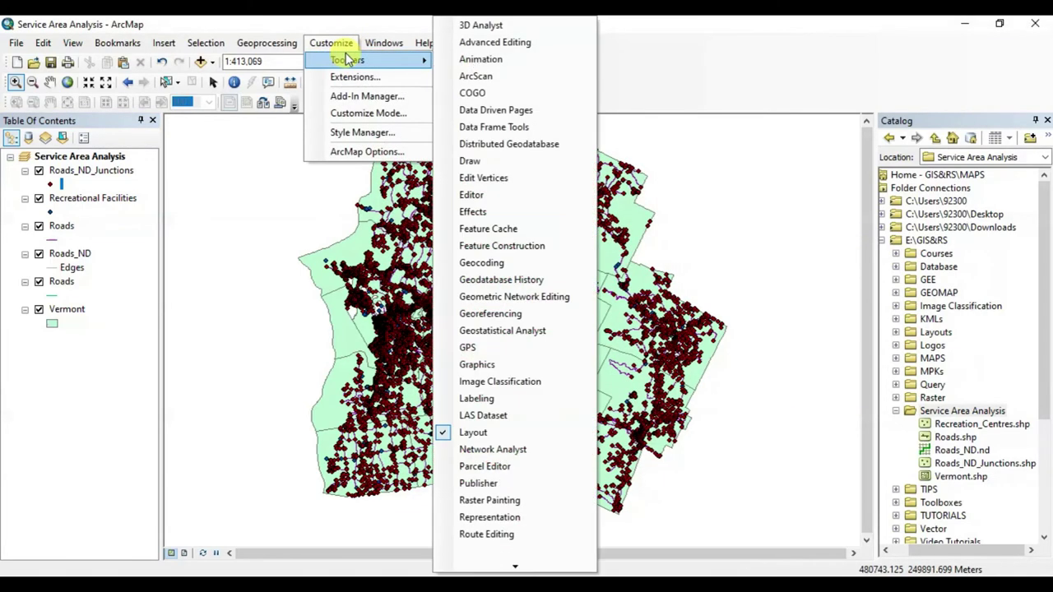
pyautogui.click(494, 449)
pyautogui.moveTo(317, 147); pyautogui.dragTo(376, 82)
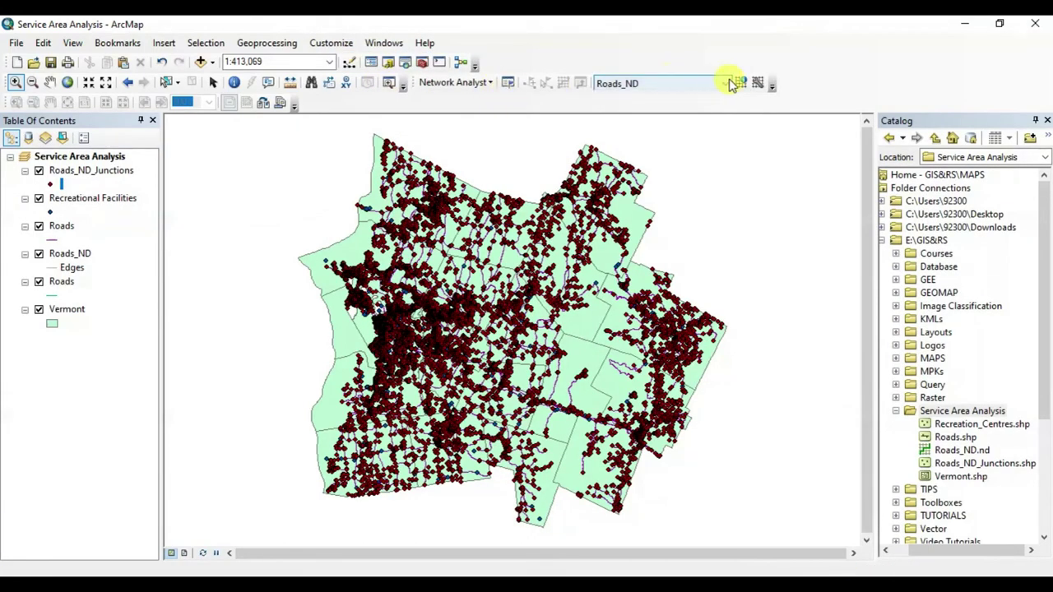
pyautogui.click(488, 83)
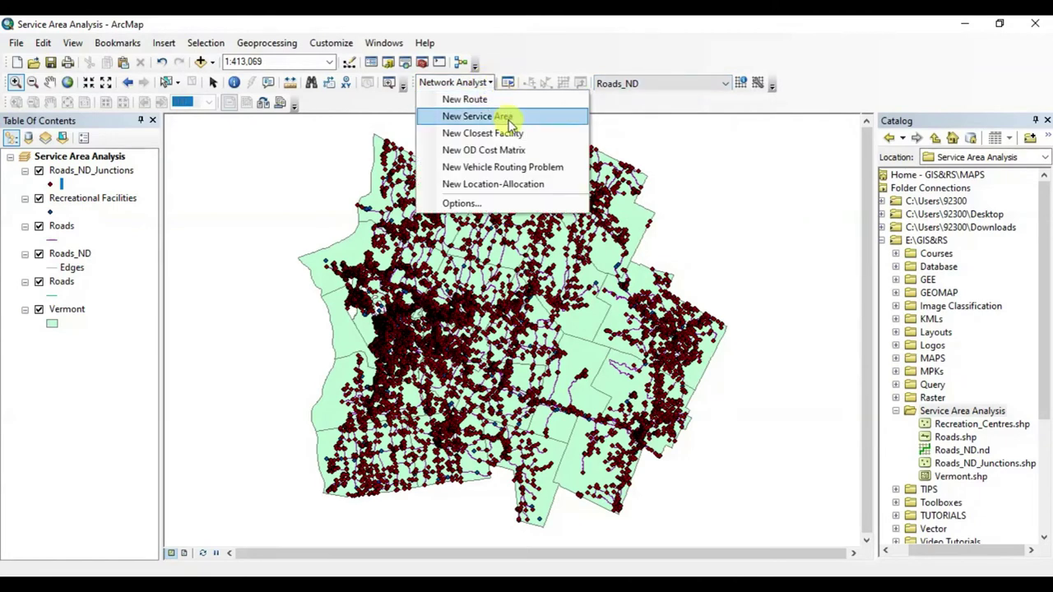
# Create a New Service Area layer and open the Network Analyst window.
pyautogui.click(506, 117)
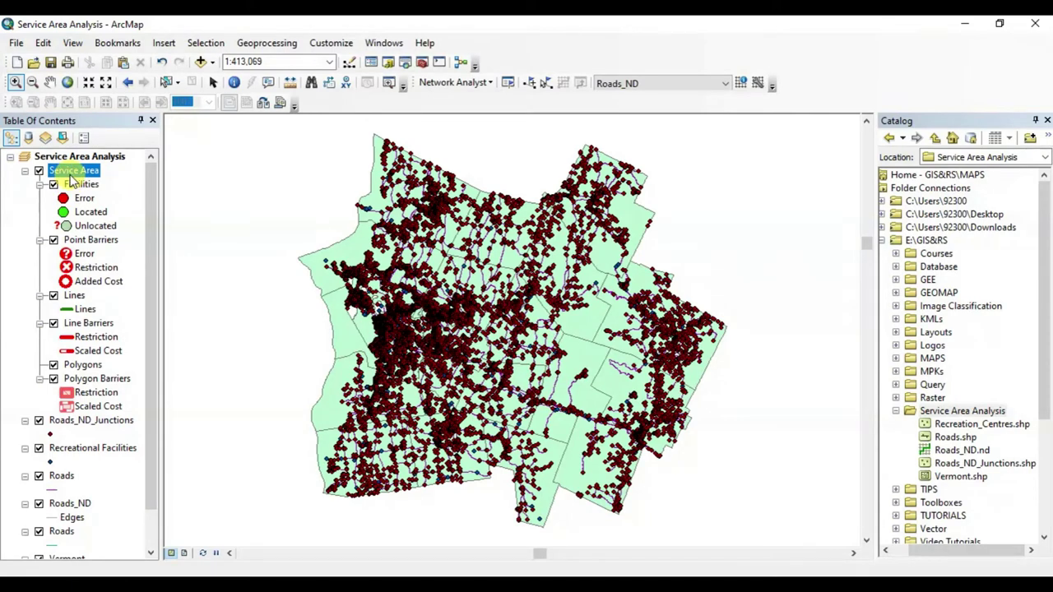
pyautogui.click(508, 83)
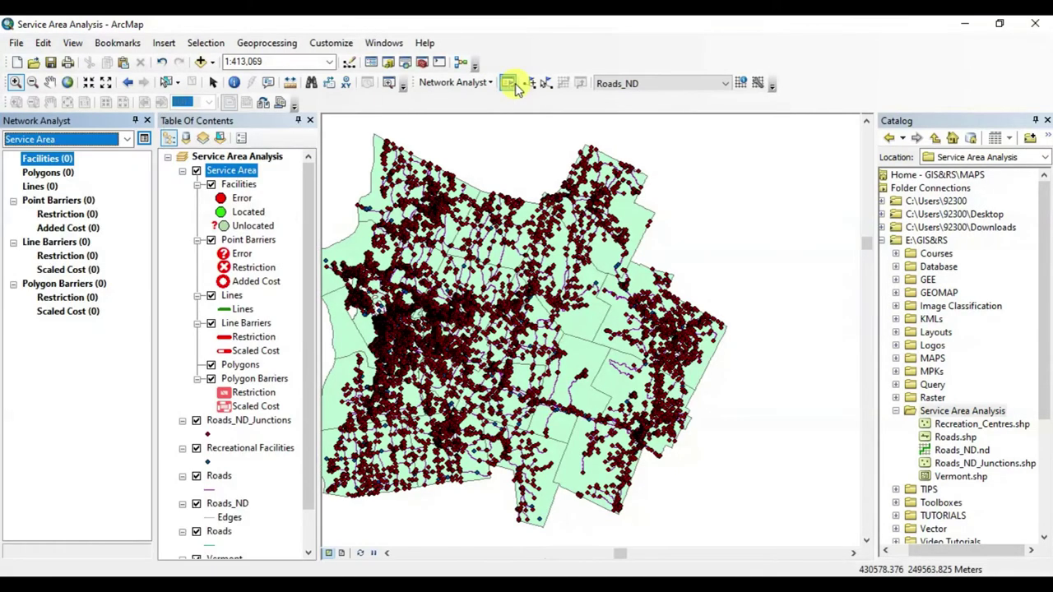
pyautogui.rightClick(48, 161)
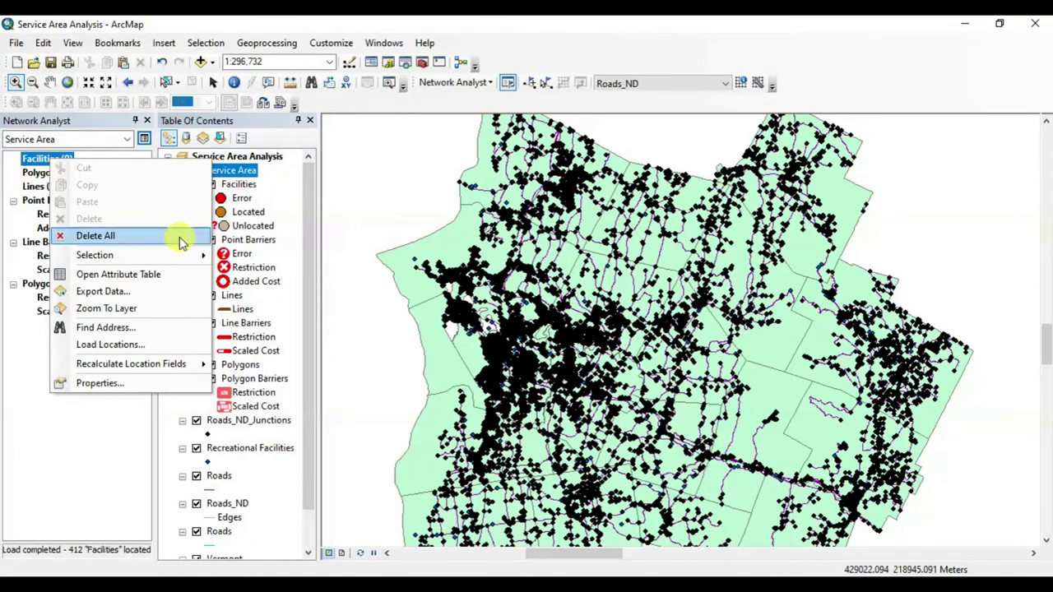
# Load Recreational Facilities as Facilities, keeping the tolerance in Meters, so all 412 are located.
pyautogui.click(141, 343)
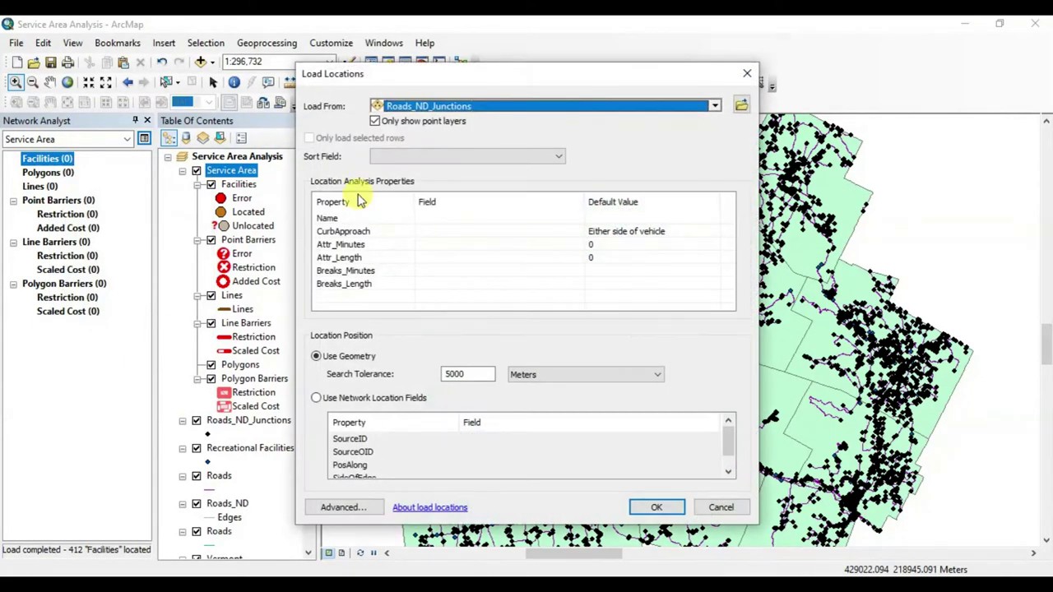
pyautogui.click(497, 106)
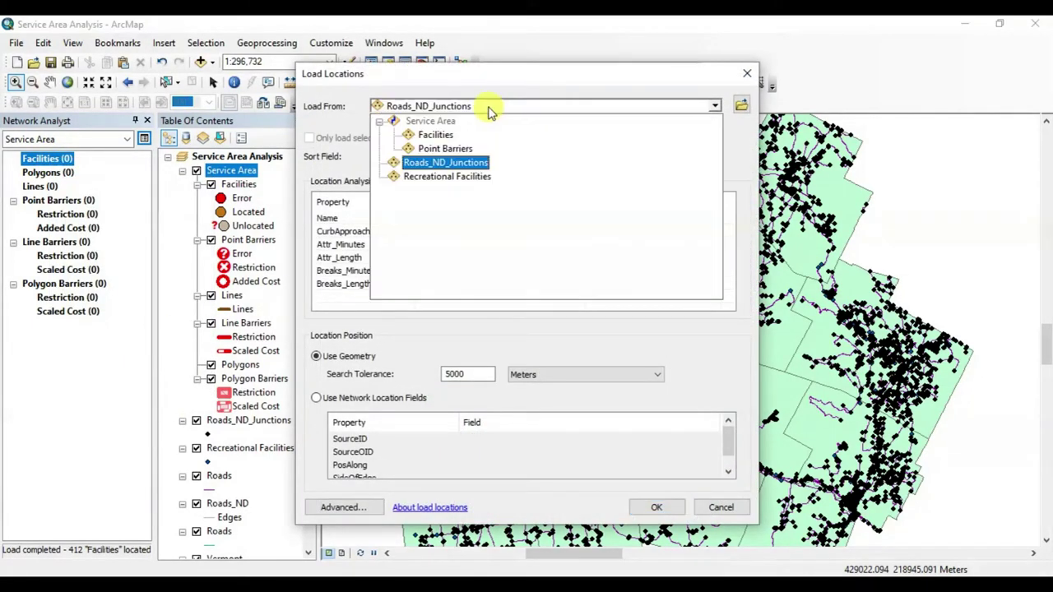
pyautogui.click(436, 177)
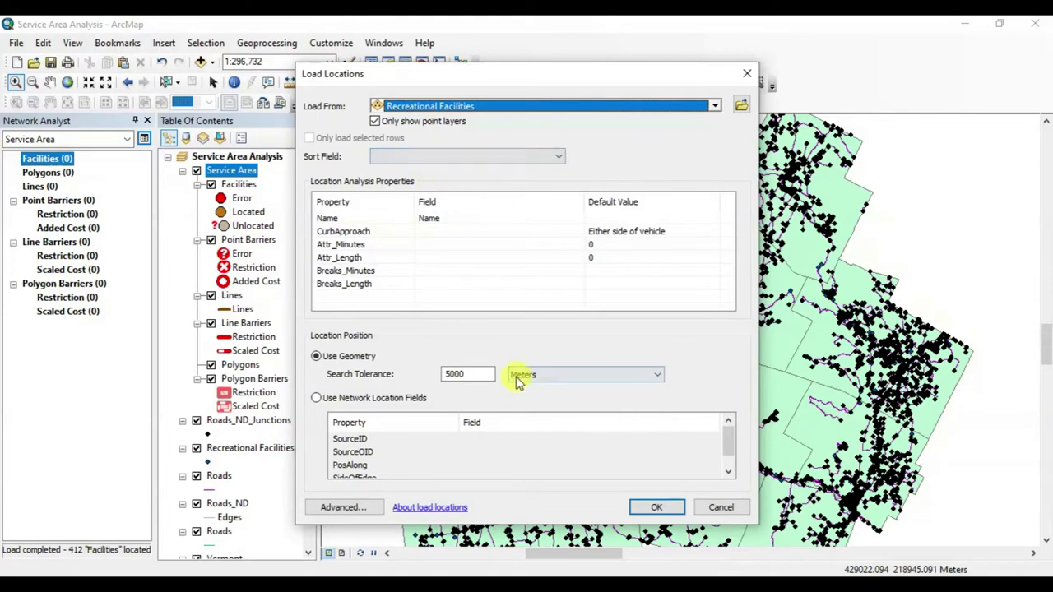
pyautogui.click(568, 376)
pyautogui.click(581, 376)
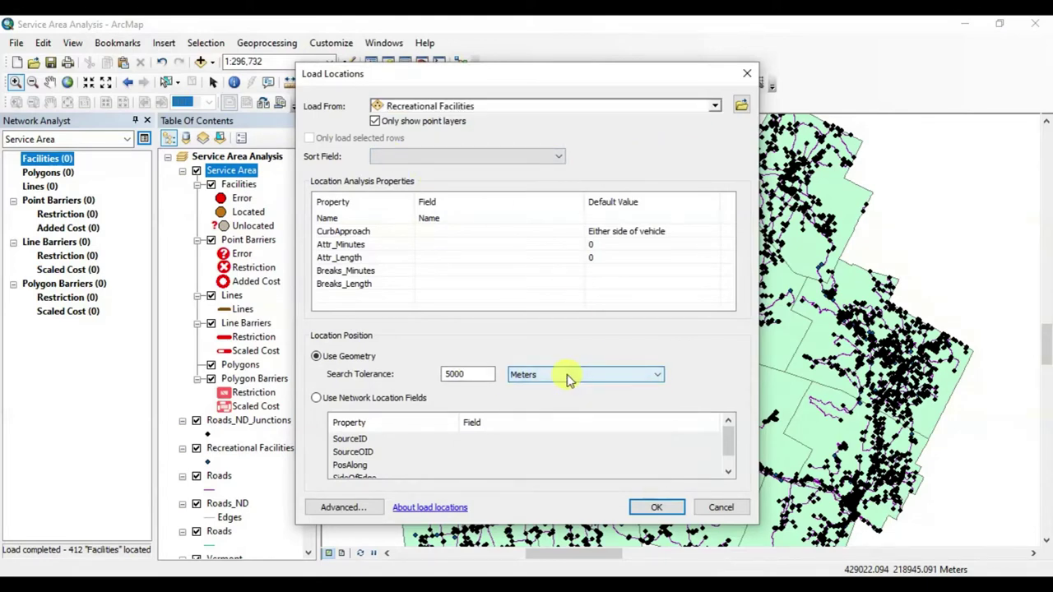
pyautogui.click(658, 504)
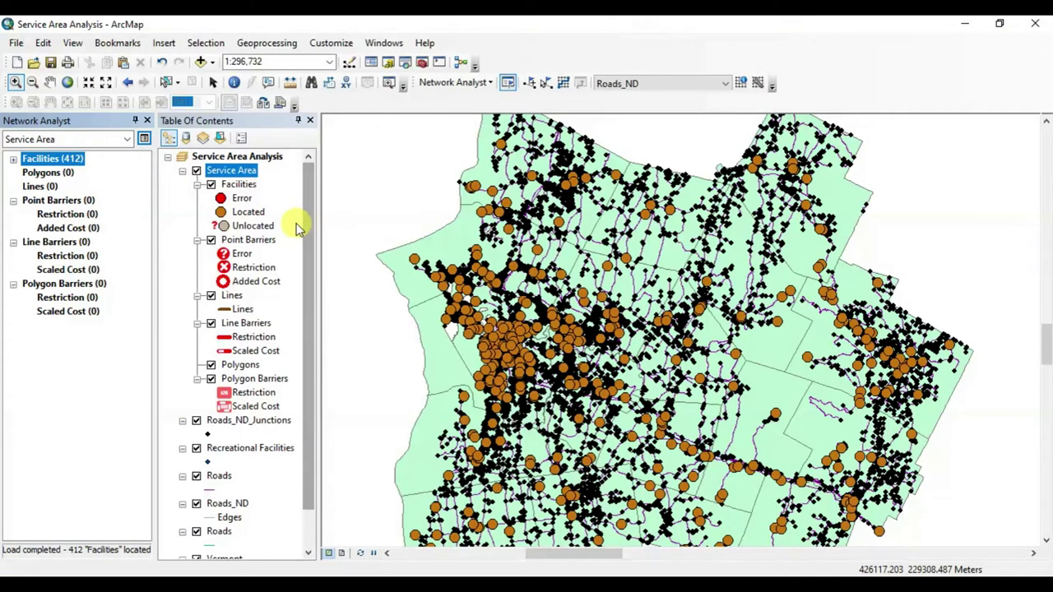
# Change the Located facilities symbol to a red Pushpin 2.
pyautogui.click(219, 213)
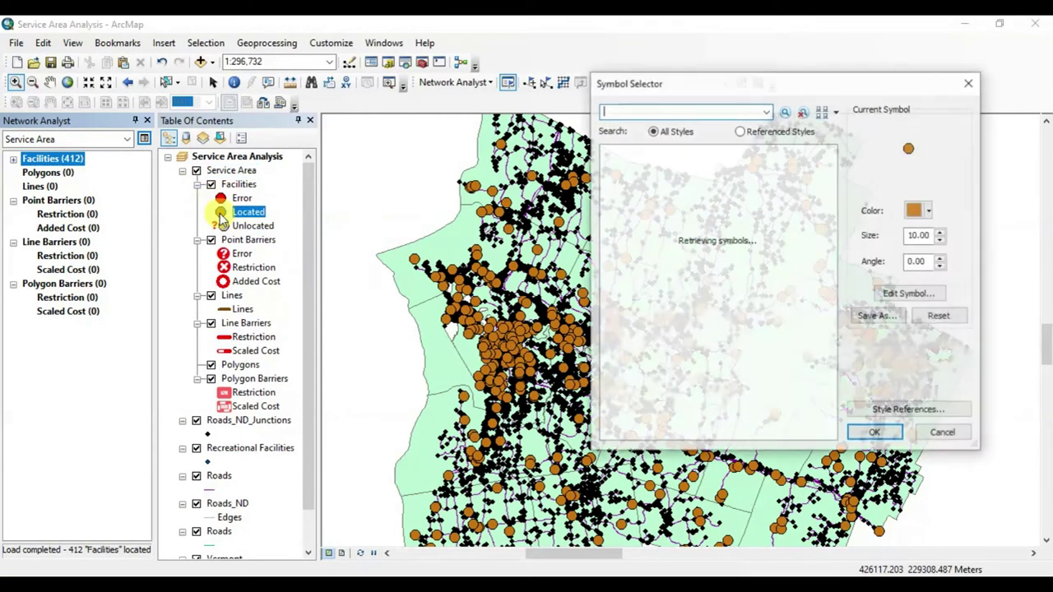
pyautogui.moveTo(829, 166); pyautogui.dragTo(830, 253)
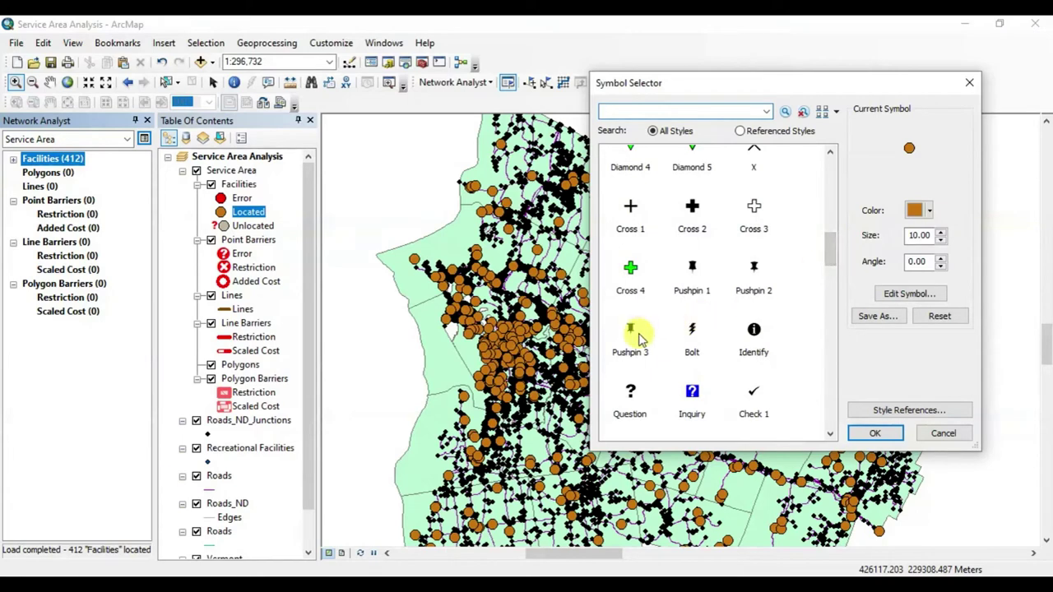
pyautogui.click(753, 272)
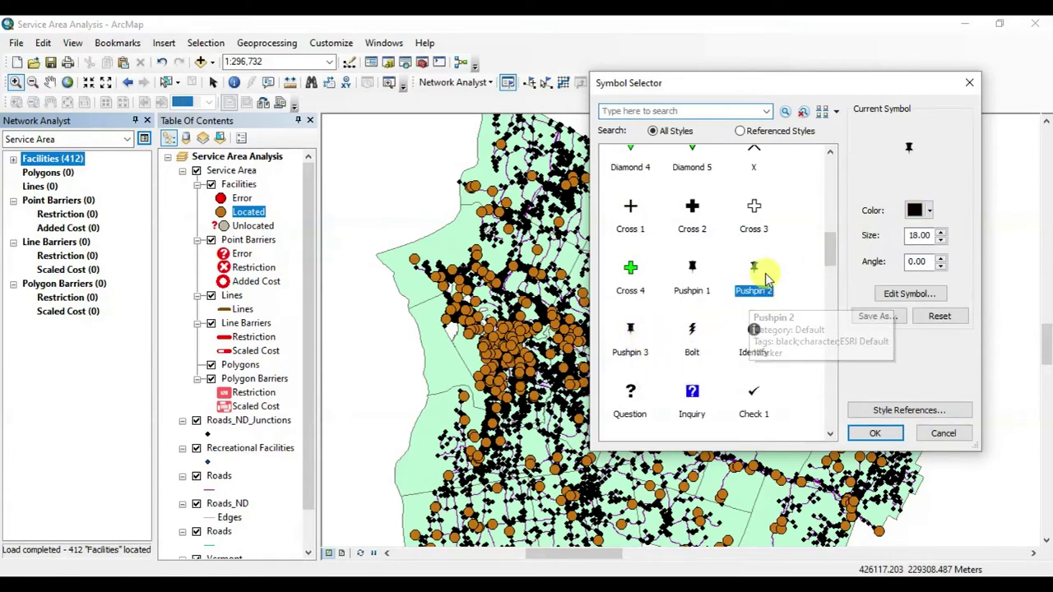
pyautogui.click(928, 212)
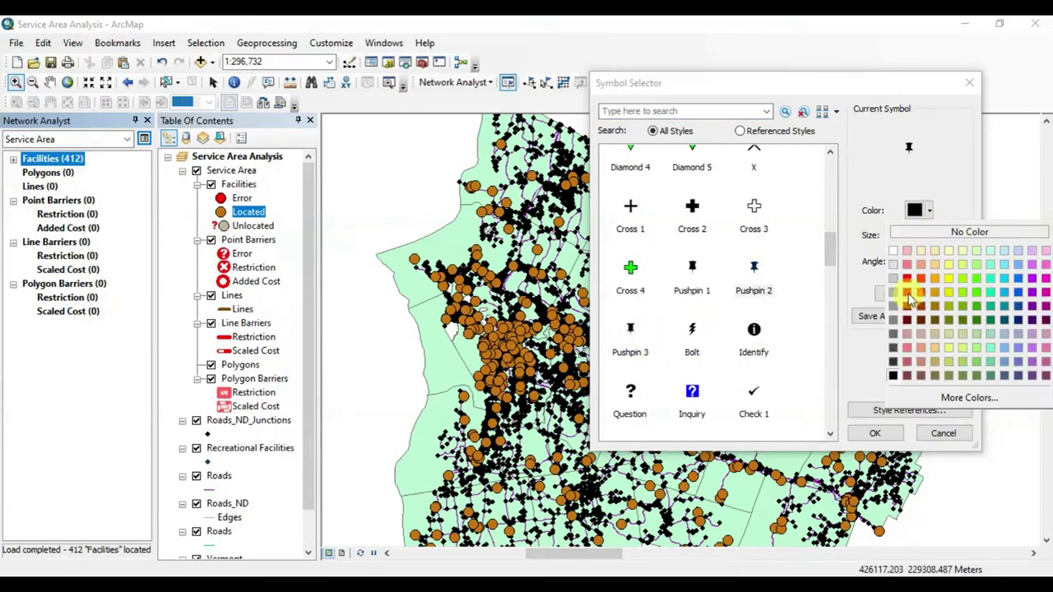
pyautogui.click(909, 296)
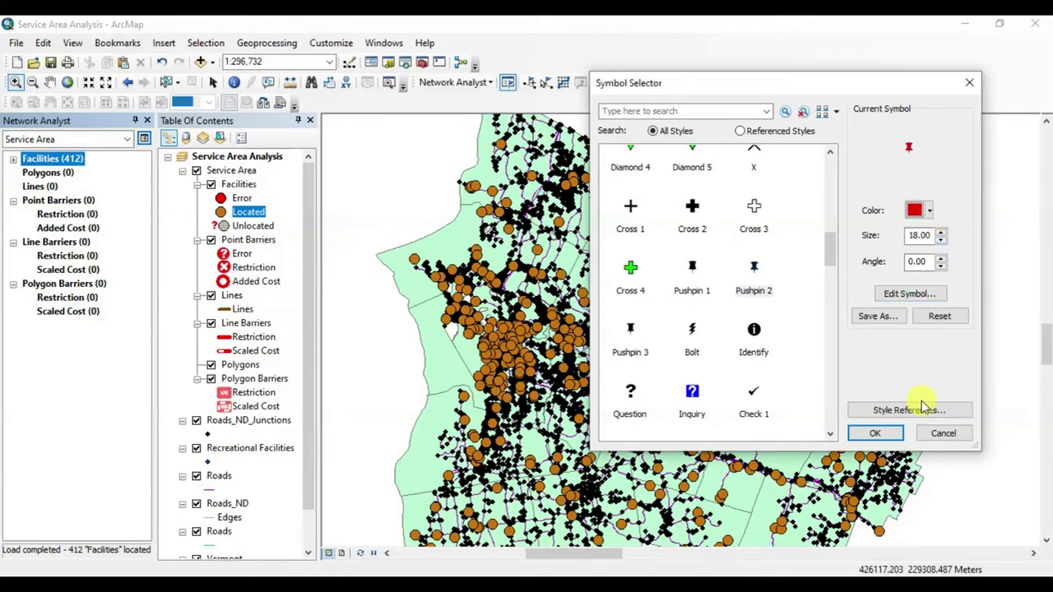
pyautogui.click(875, 432)
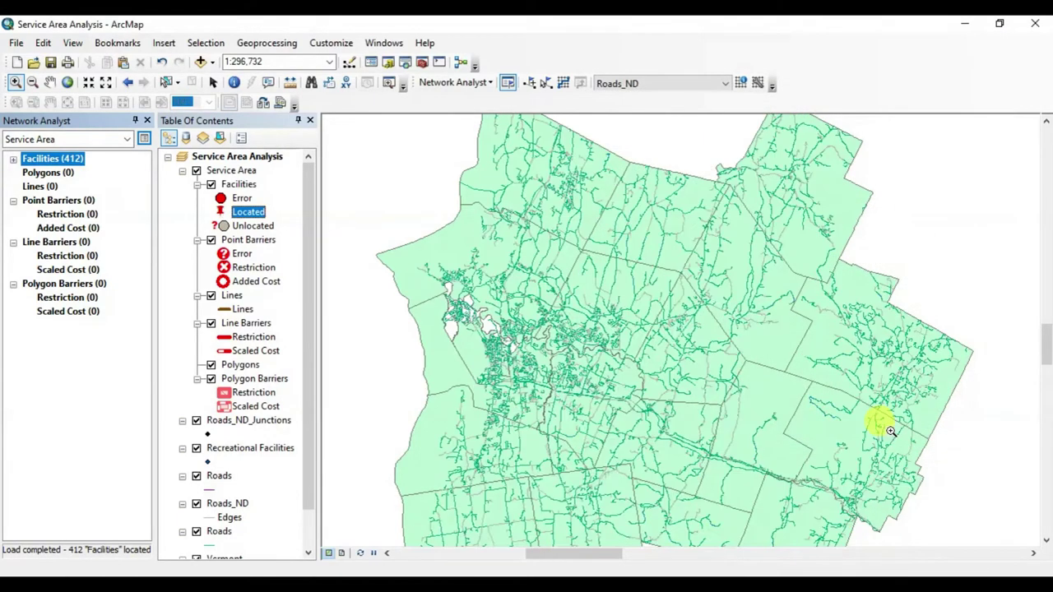
# Reduce the located facility pushpin size to 13.
pyautogui.click(221, 212)
pyautogui.doubleClick(936, 237)
pyautogui.write('17')
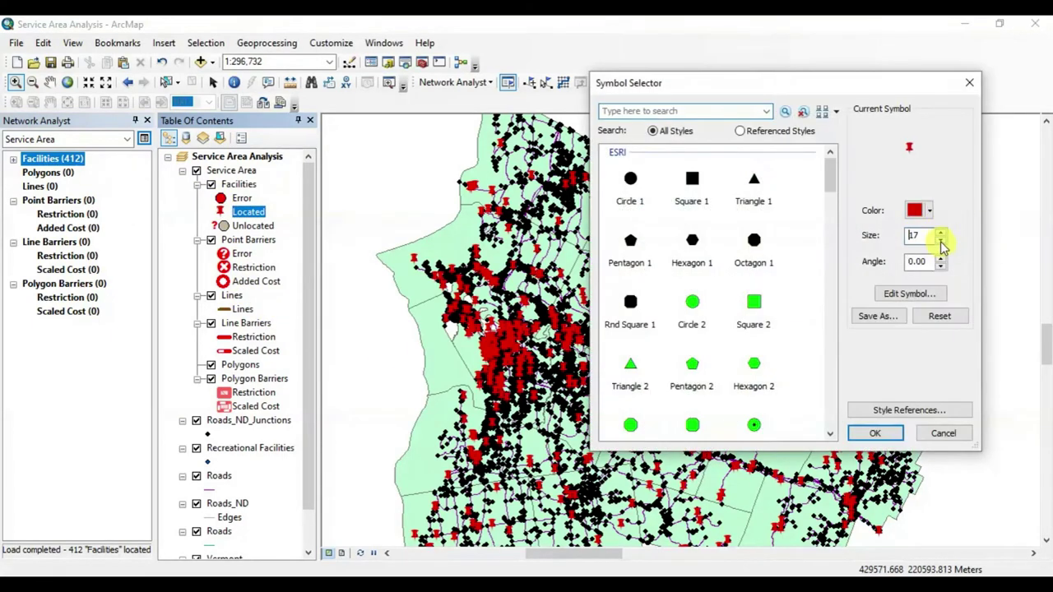
pyautogui.click(941, 240)
pyautogui.click(941, 240)
pyautogui.click(941, 240)
pyautogui.click(941, 240)
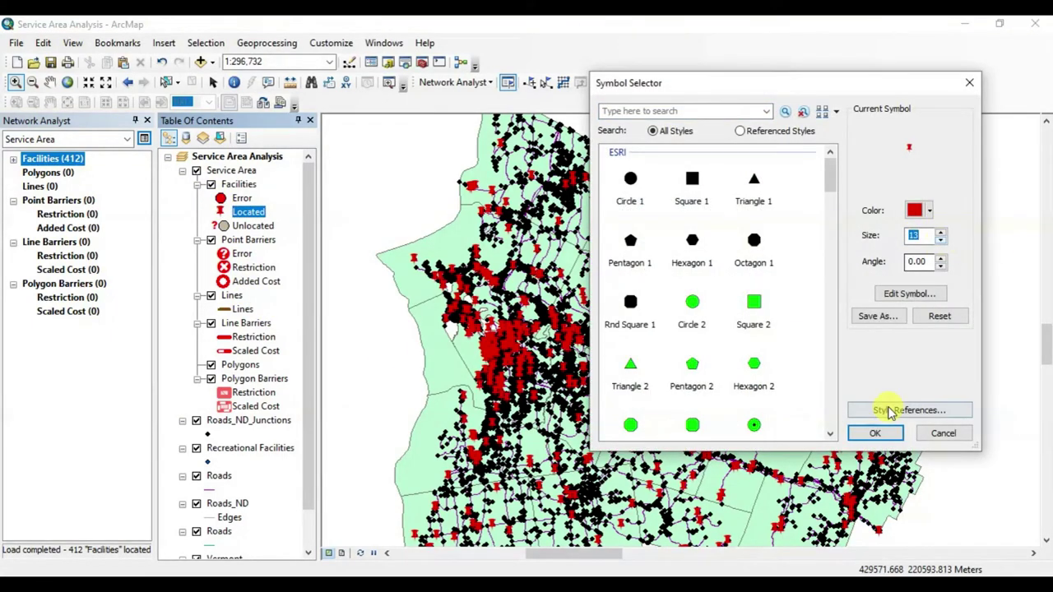
pyautogui.click(876, 433)
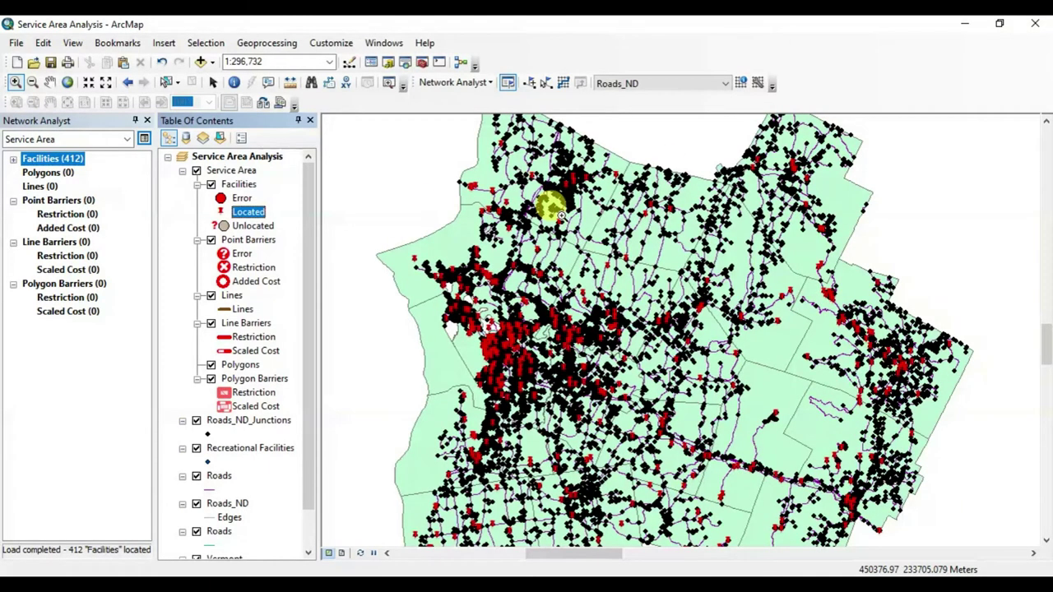
pyautogui.moveTo(307, 275); pyautogui.dragTo(305, 239)
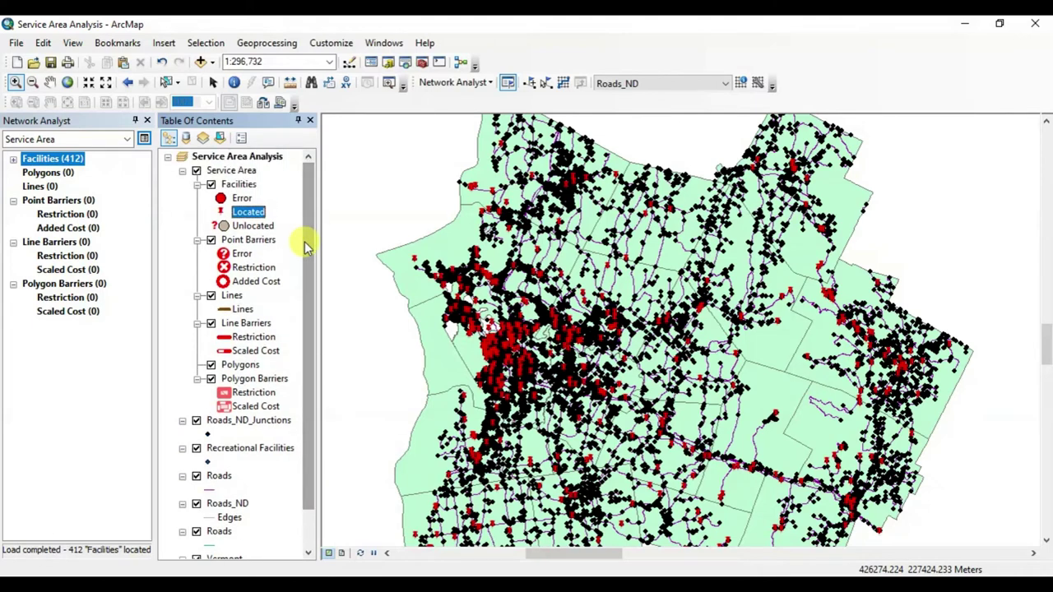
pyautogui.rightClick(230, 170)
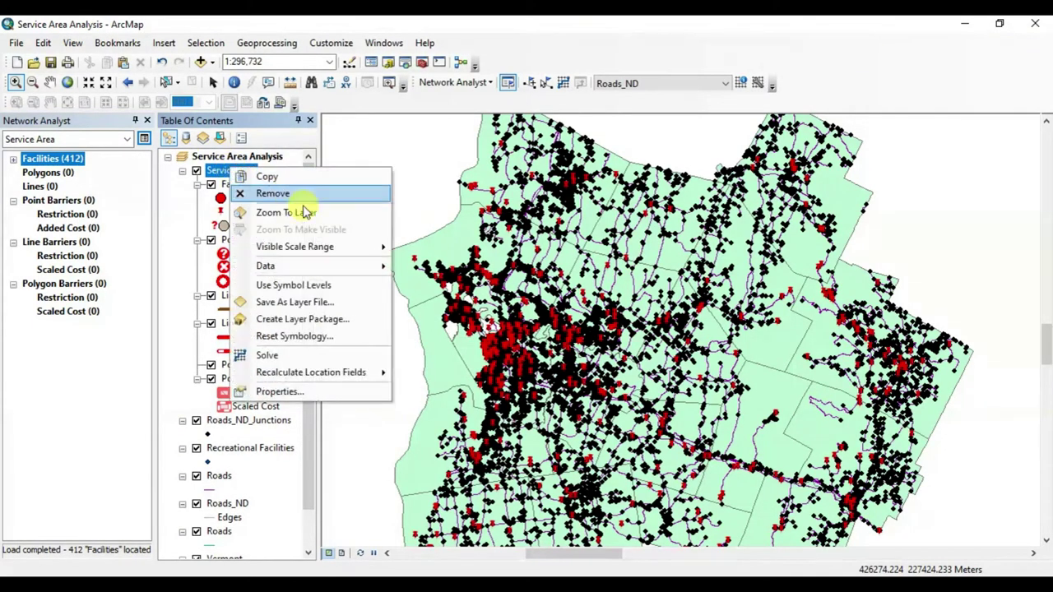
pyautogui.click(327, 392)
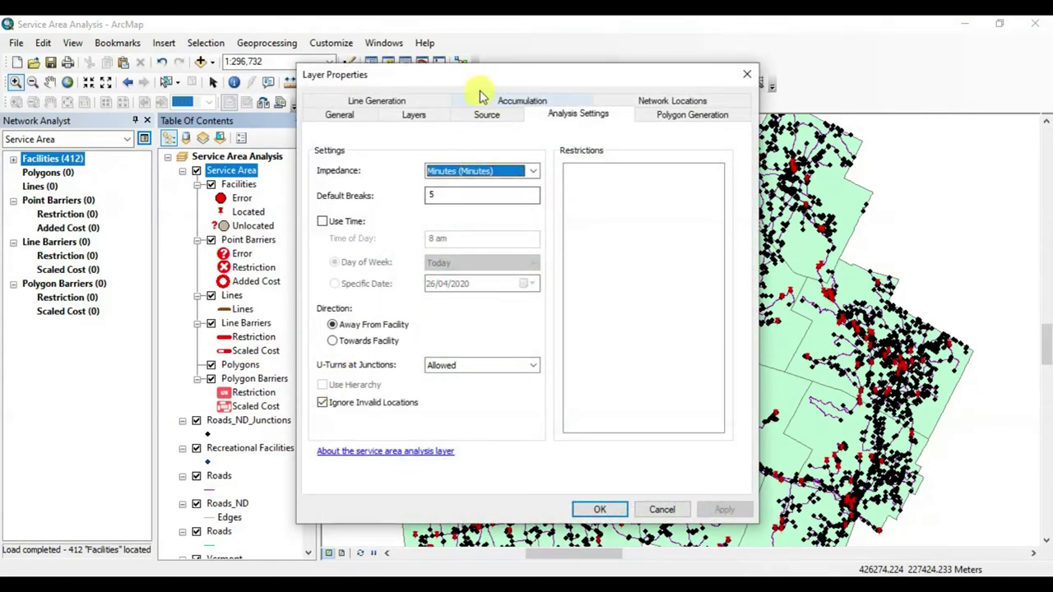
pyautogui.moveTo(481, 75); pyautogui.dragTo(336, 88)
pyautogui.click(315, 207)
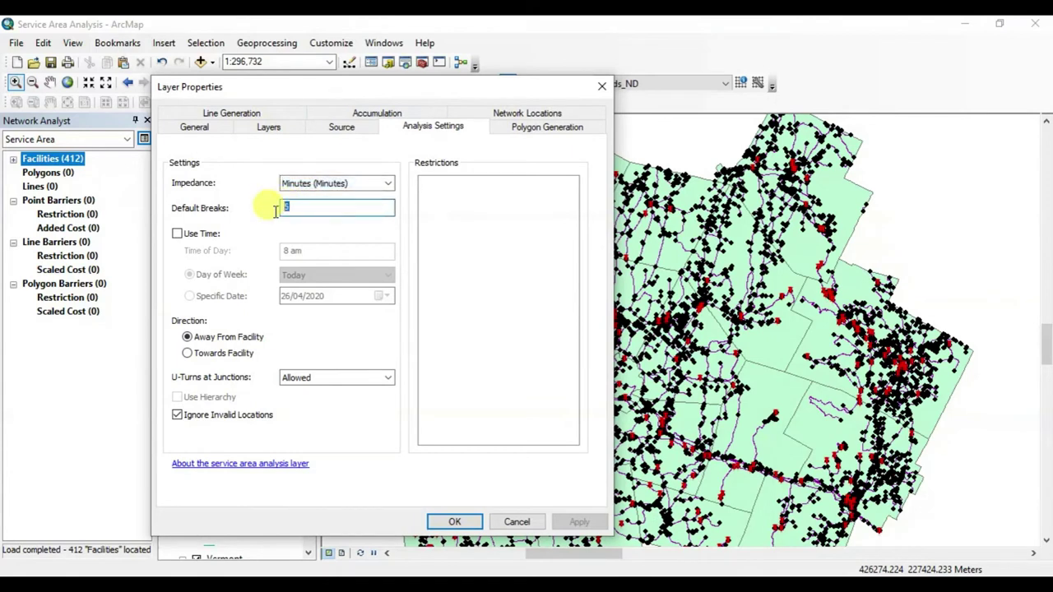
pyautogui.press('BackSpace')
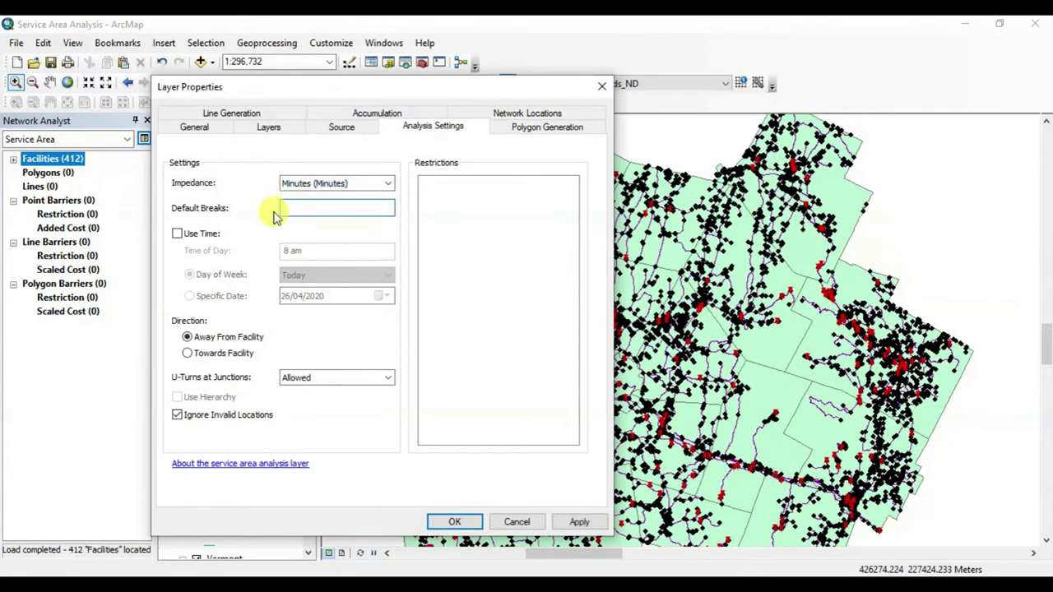
pyautogui.write('3')
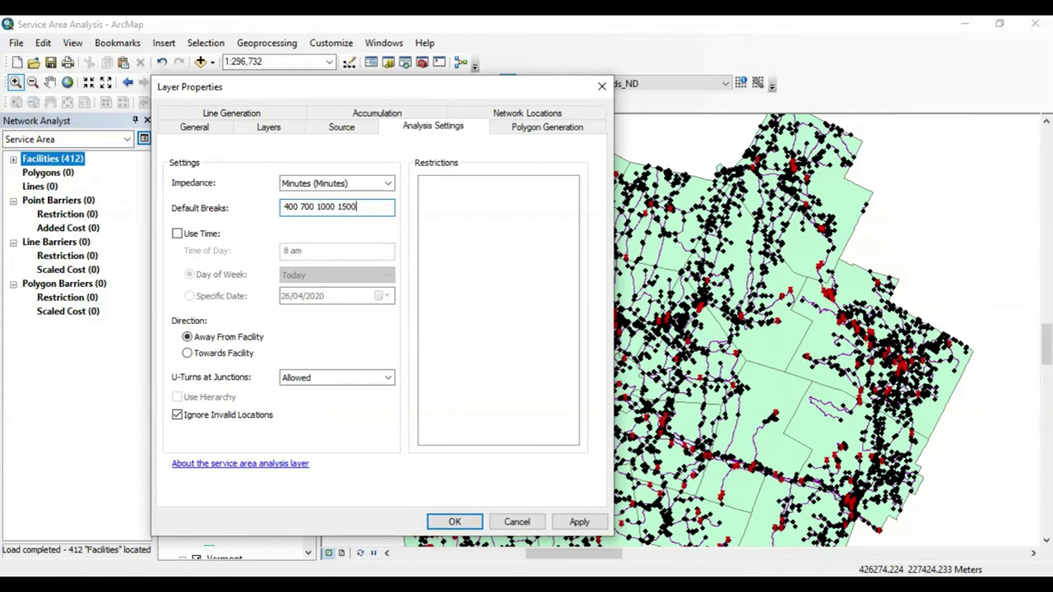
pyautogui.click(580, 522)
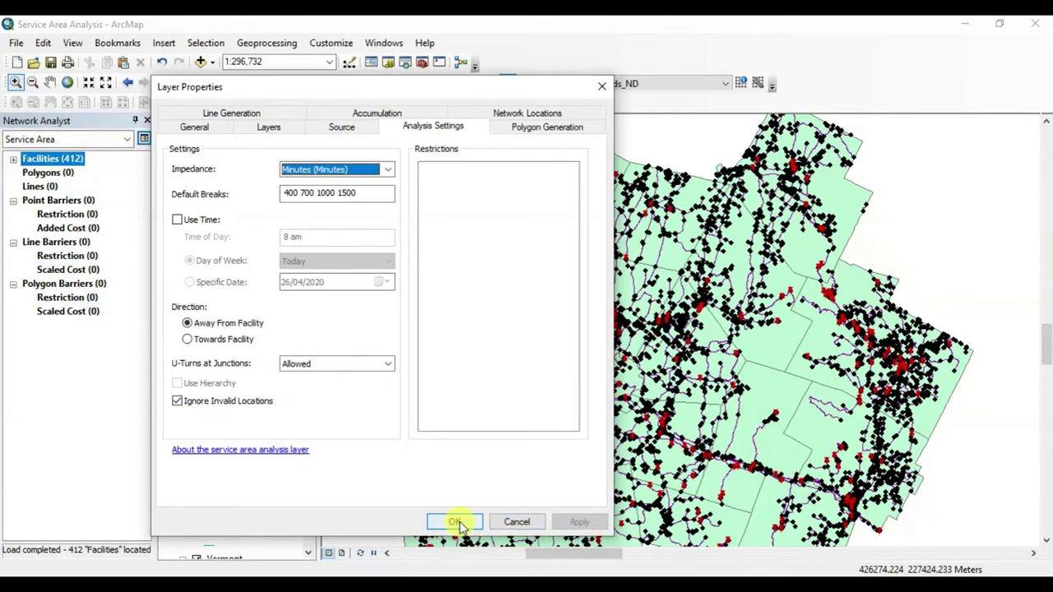
# Set polygon generation to Not Overlapping with Trim Polygons unchecked, apply, and close properties.
pyautogui.click(531, 130)
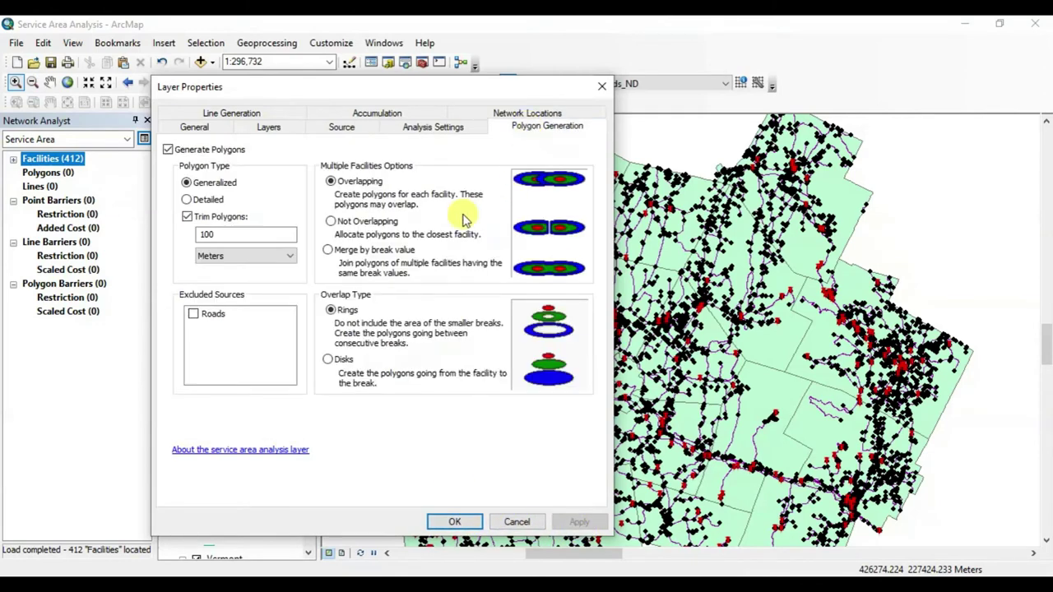
pyautogui.click(332, 223)
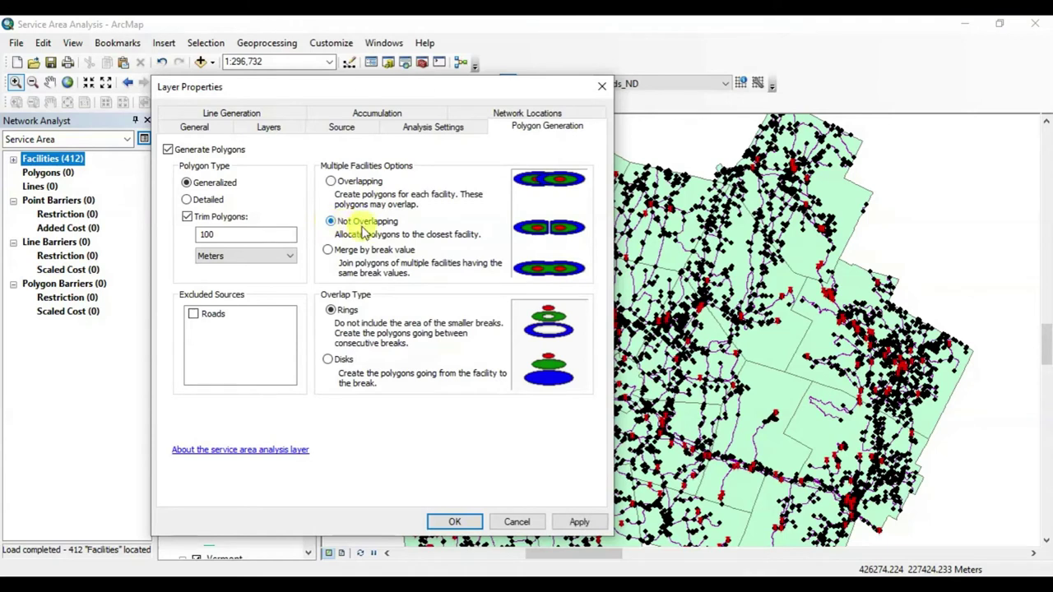
pyautogui.click(187, 216)
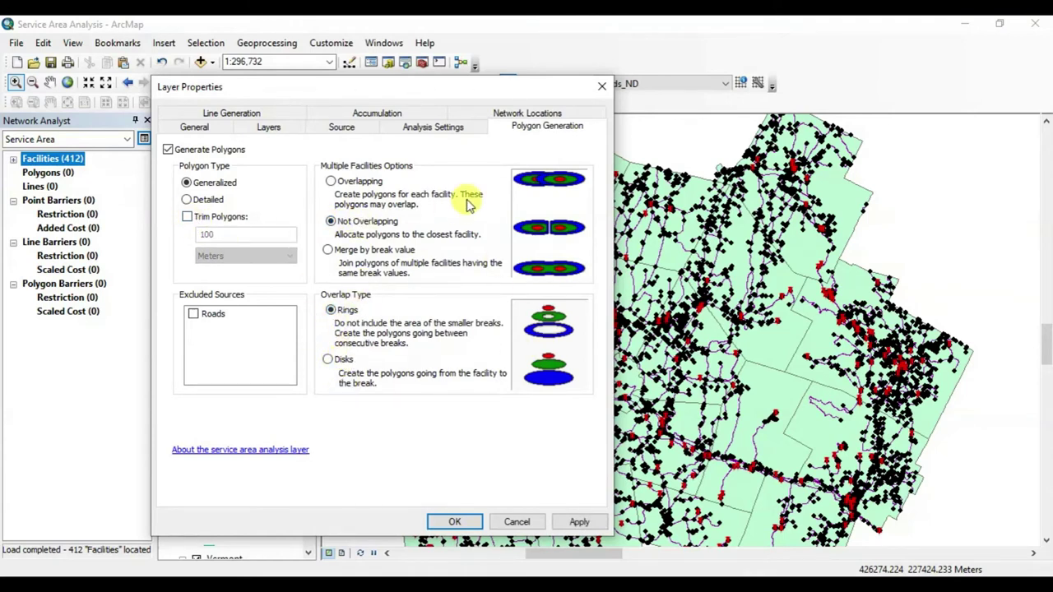
pyautogui.click(572, 523)
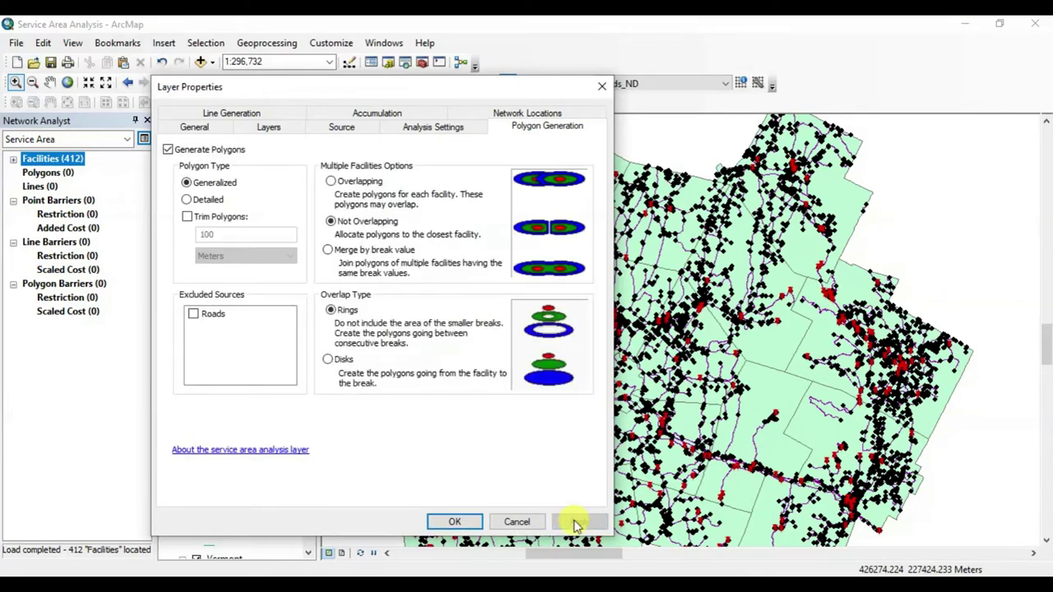
pyautogui.click(459, 522)
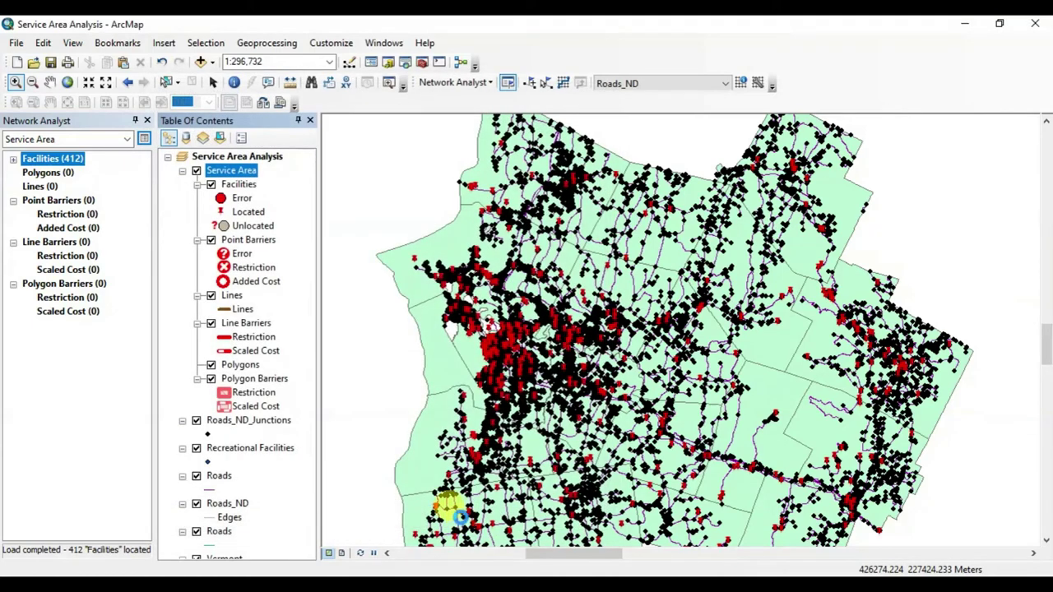
# Solve the service area to create 1640 polygons, then zoom into a dense facility cluster.
pyautogui.click(562, 85)
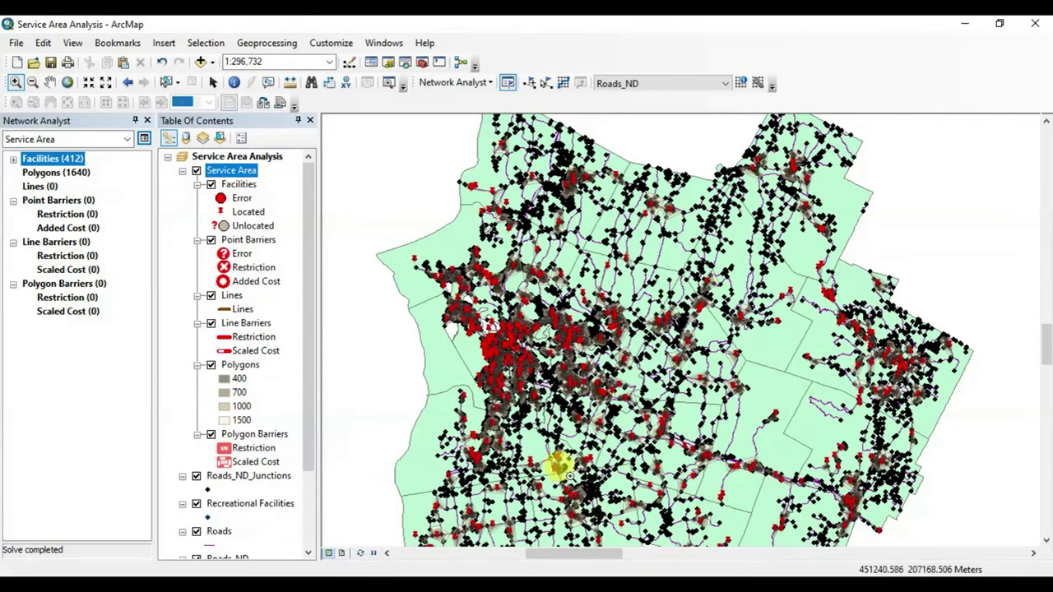
pyautogui.moveTo(469, 349); pyautogui.dragTo(567, 428)
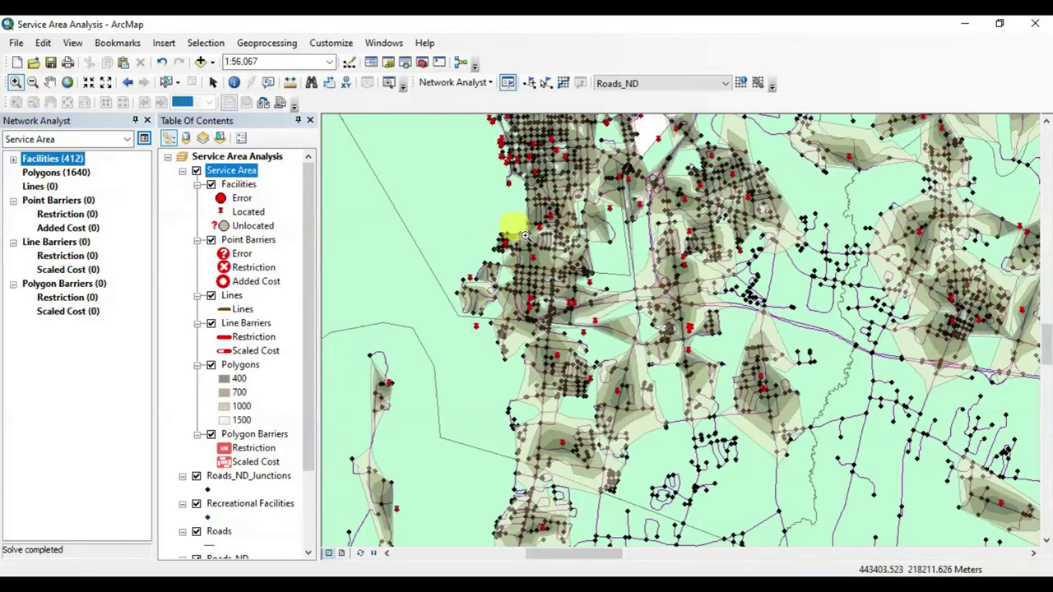
pyautogui.doubleClick(224, 379)
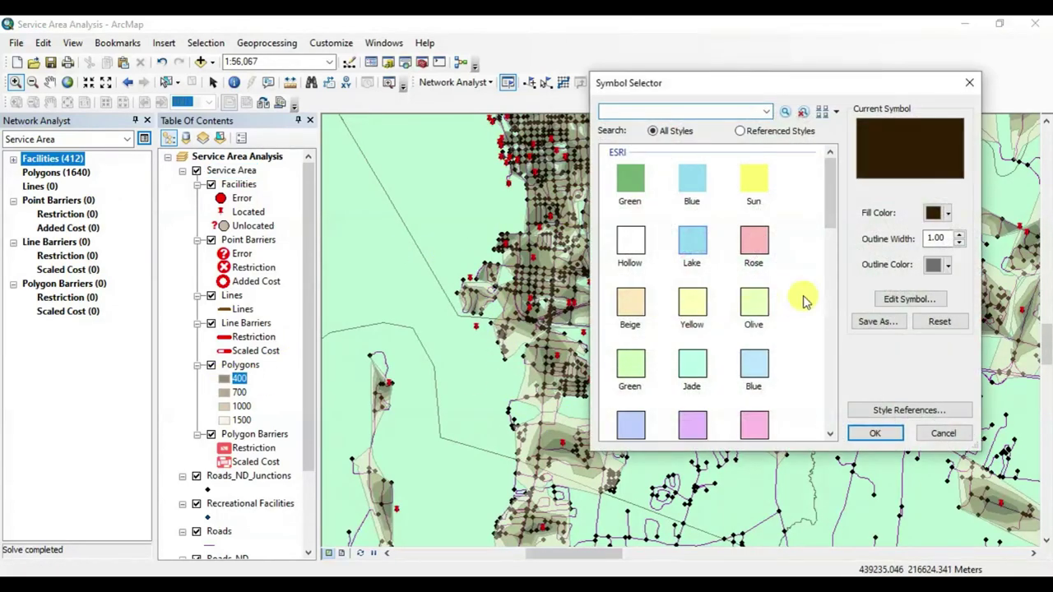
# Fill the 400 class green and the 700 class yellow with a grey outline.
pyautogui.click(941, 215)
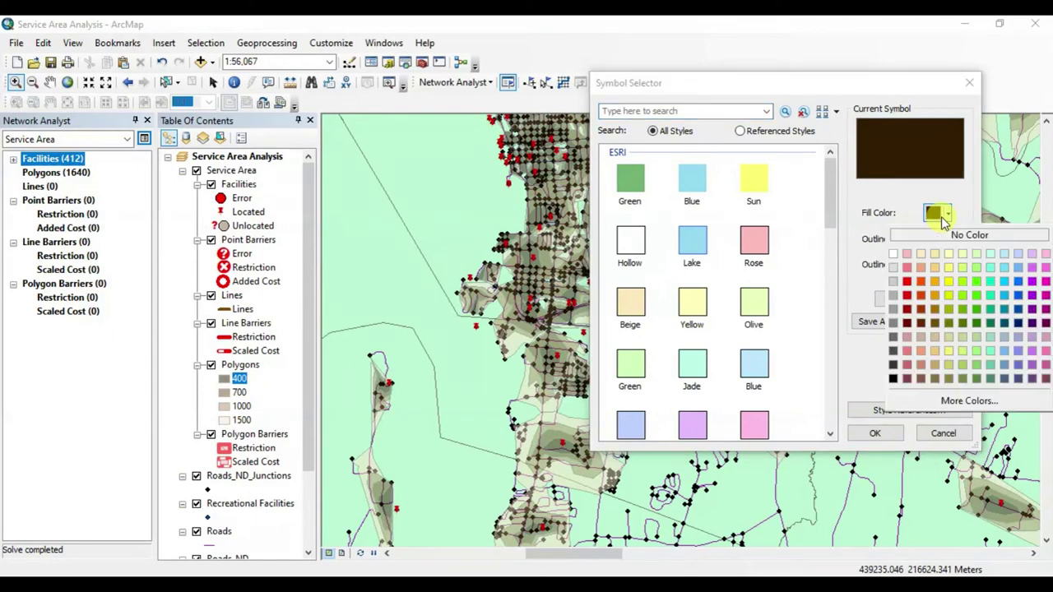
pyautogui.click(980, 284)
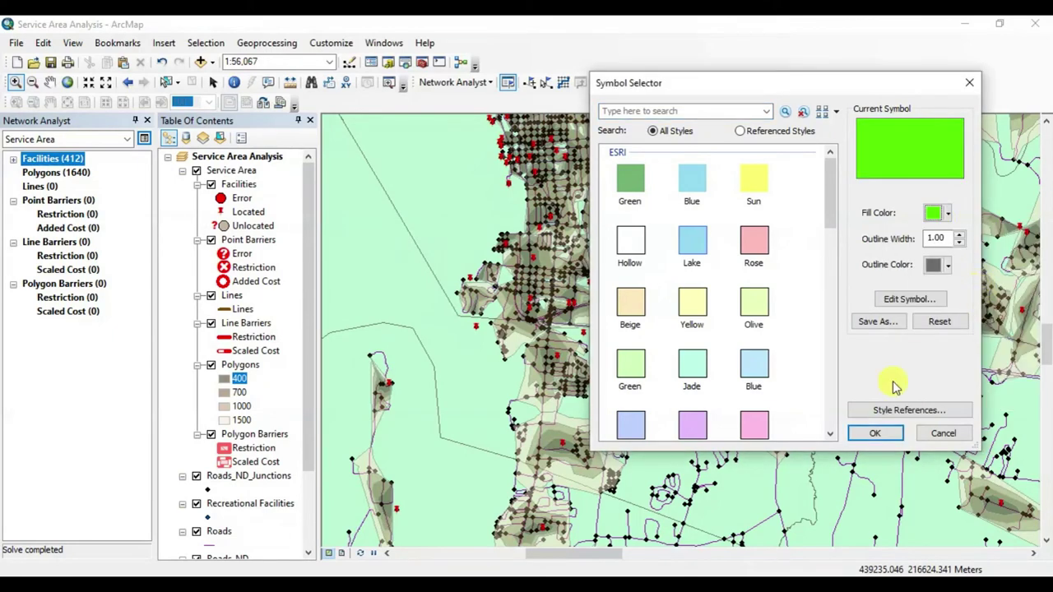
pyautogui.click(875, 433)
pyautogui.doubleClick(224, 393)
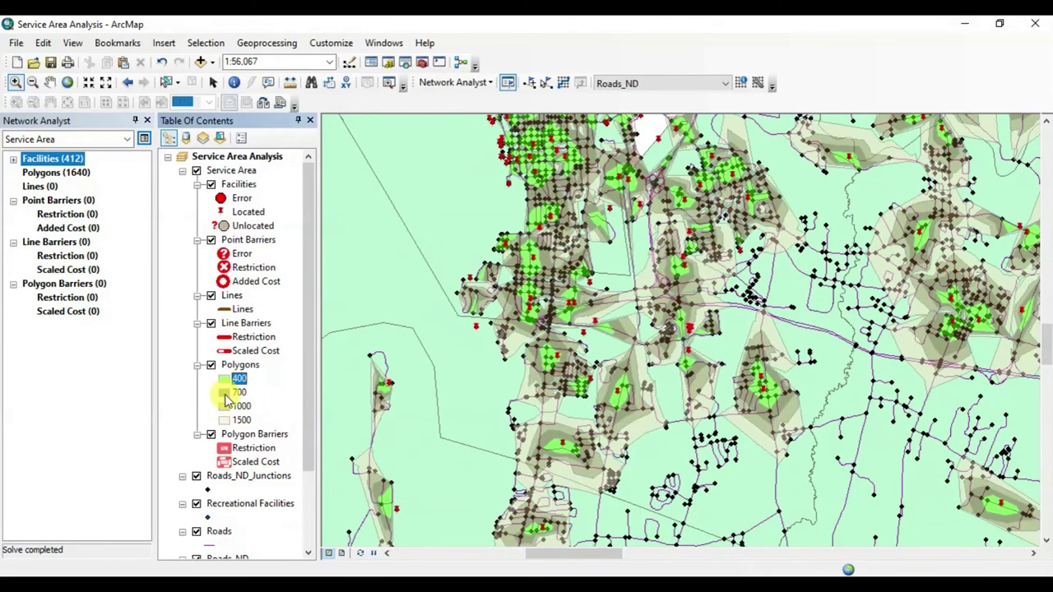
pyautogui.click(947, 265)
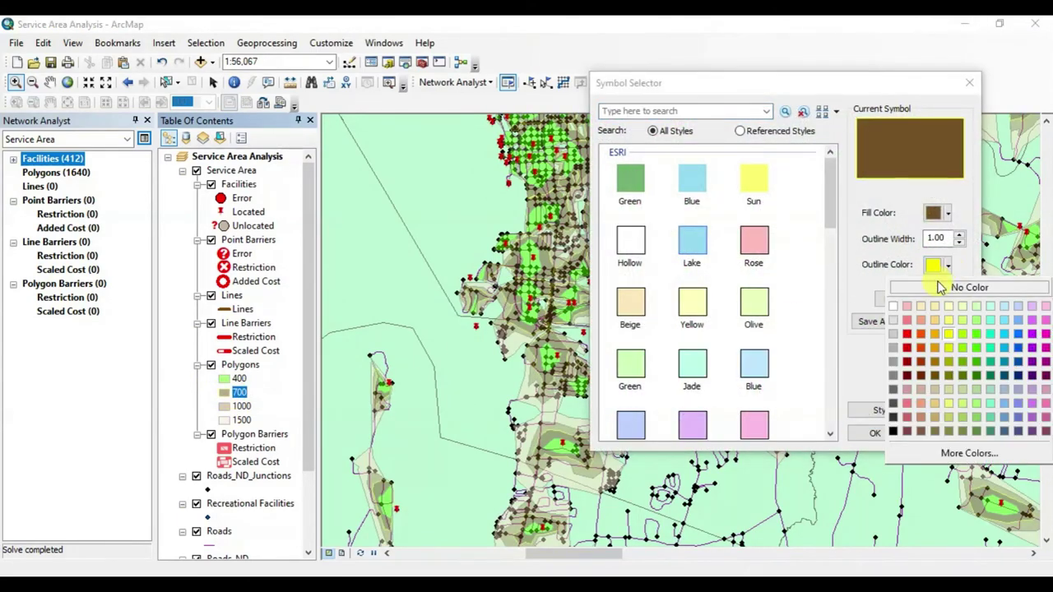
pyautogui.click(894, 376)
pyautogui.click(942, 215)
pyautogui.click(933, 276)
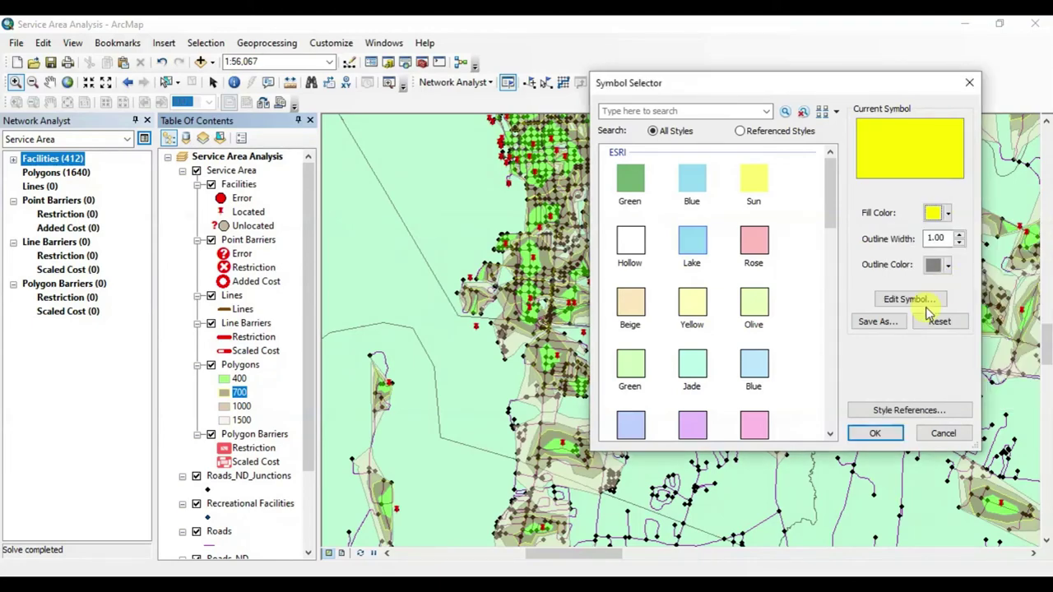
pyautogui.click(874, 433)
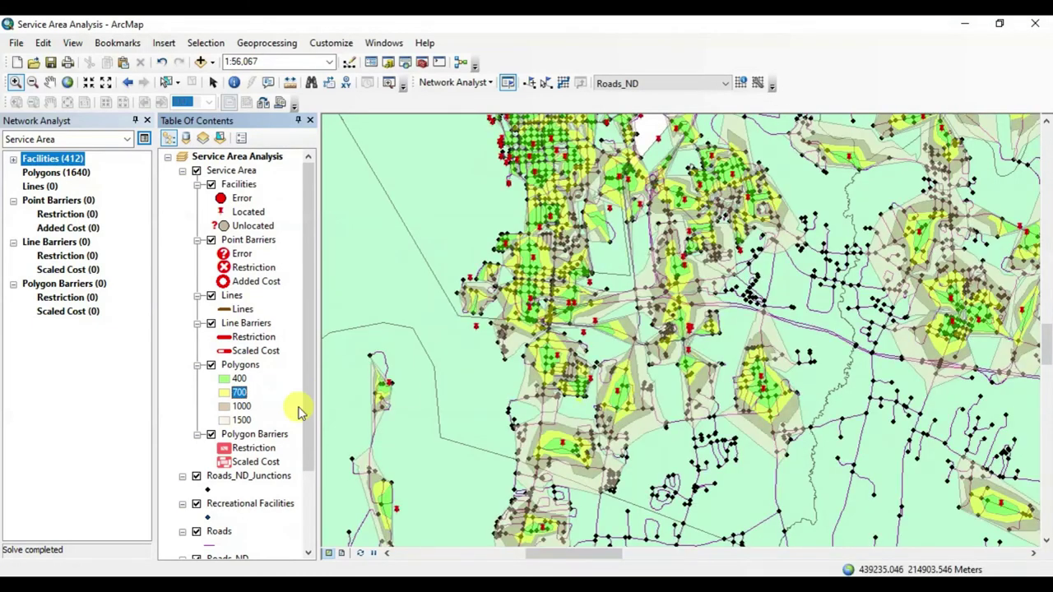
# Fill the 1000 class orange and the 1500 class red.
pyautogui.click(241, 407)
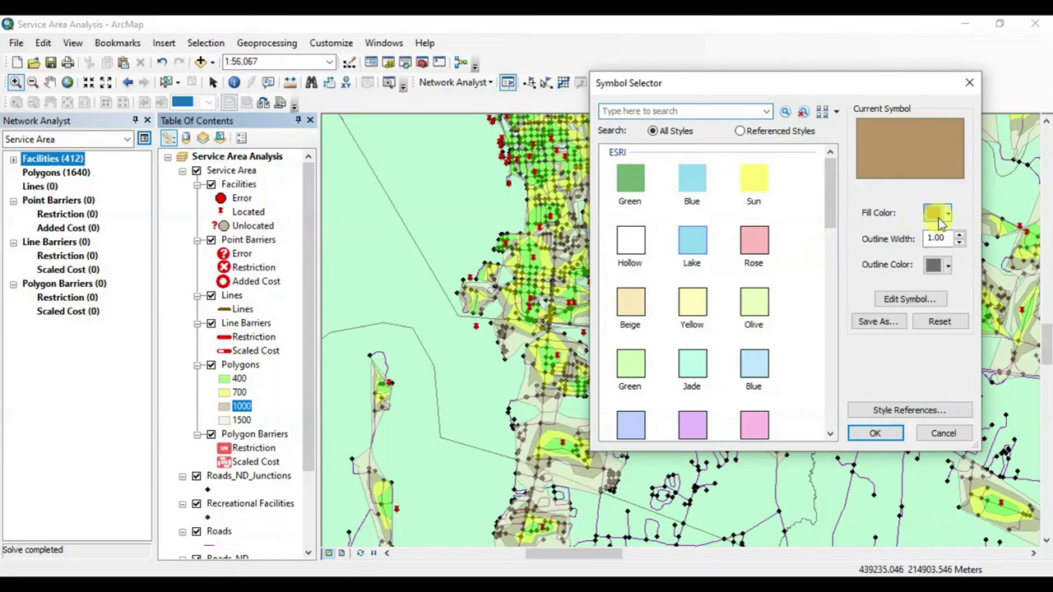
pyautogui.click(943, 214)
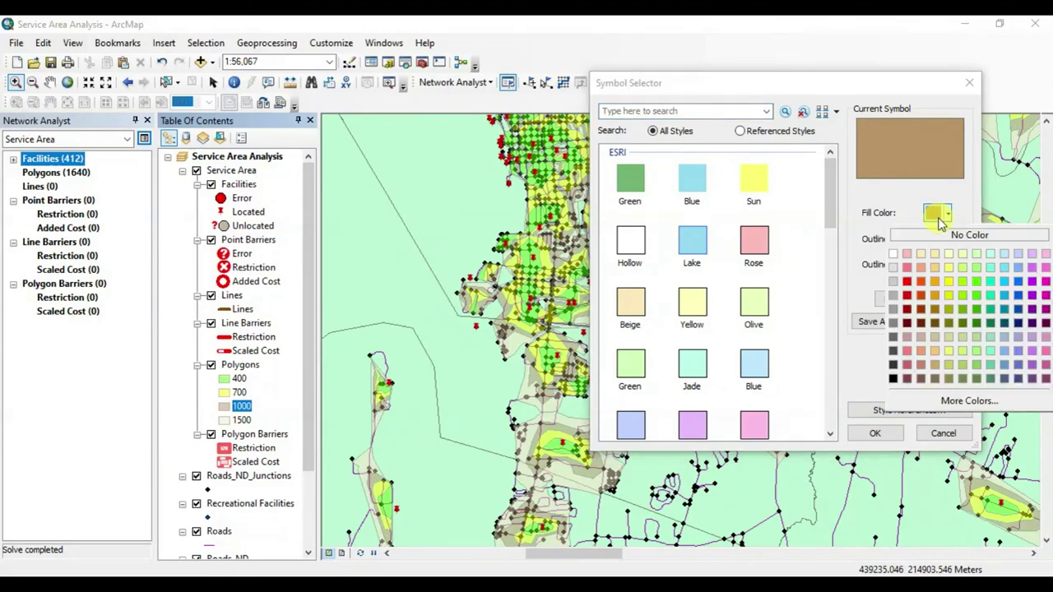
pyautogui.click(934, 282)
pyautogui.click(876, 434)
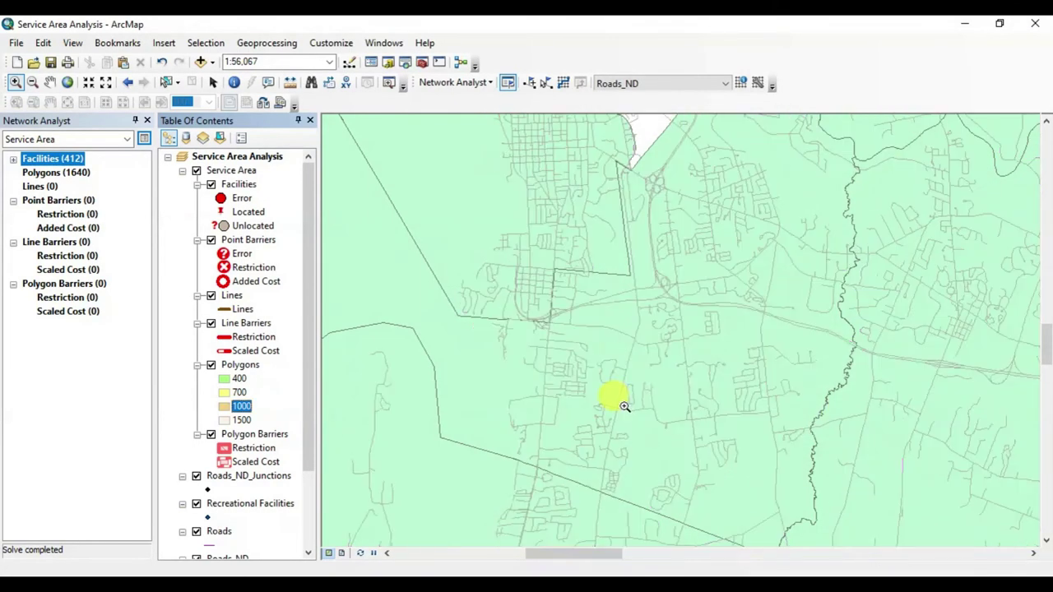
pyautogui.doubleClick(226, 420)
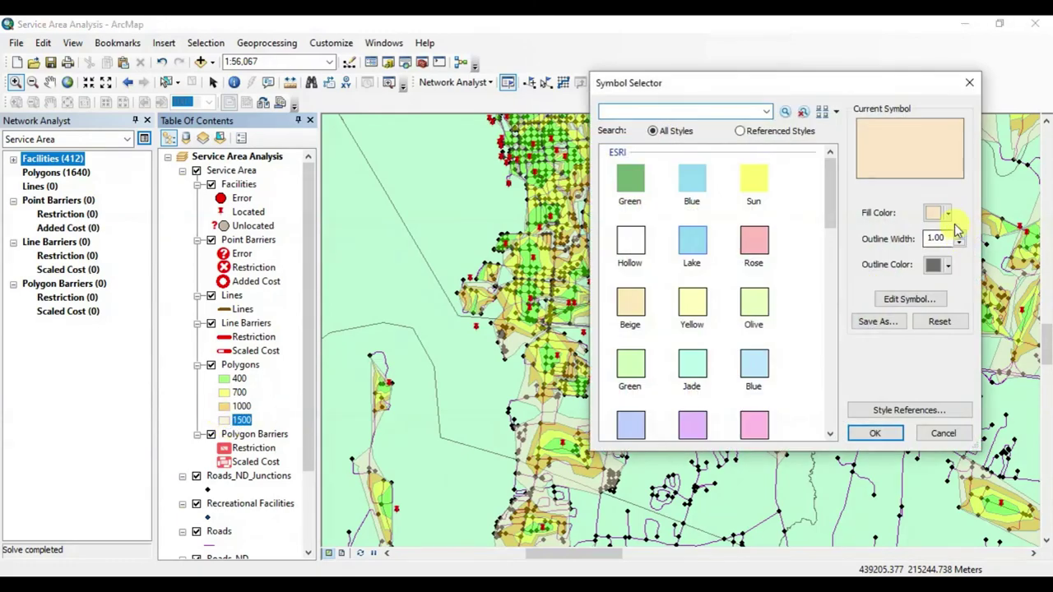
pyautogui.click(943, 214)
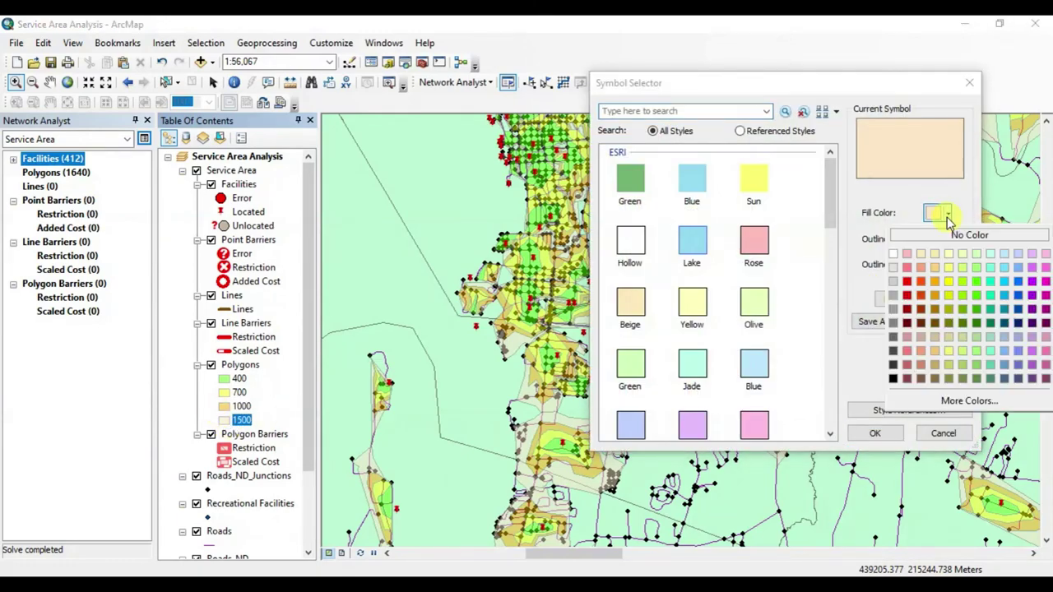
pyautogui.click(906, 283)
pyautogui.click(874, 432)
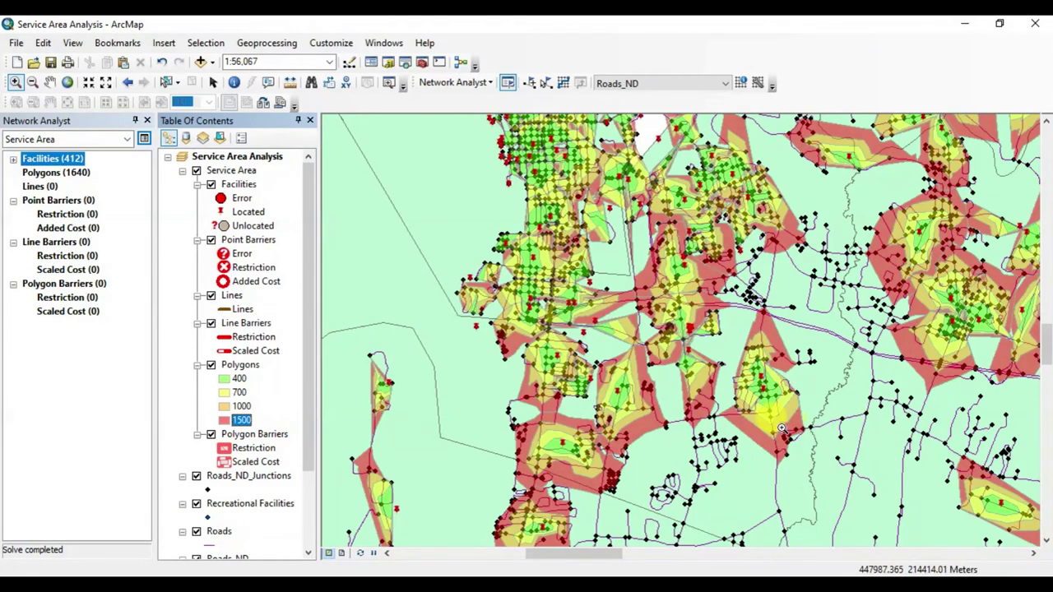
# Pan around, view full extent, zoom in, then close the Network Analyst window.
pyautogui.press('Up')
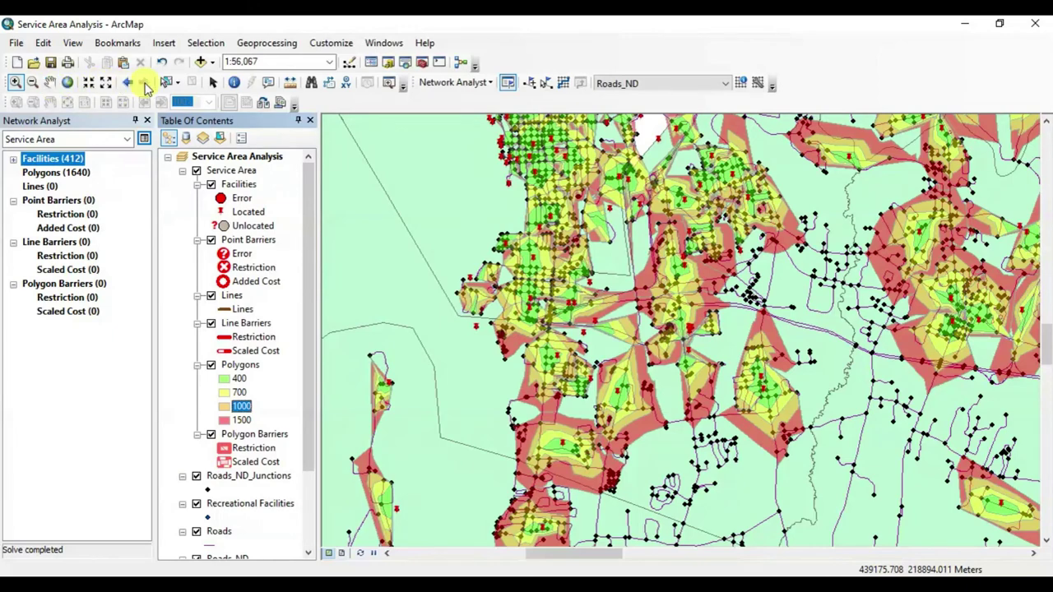
pyautogui.click(212, 82)
pyautogui.click(670, 453)
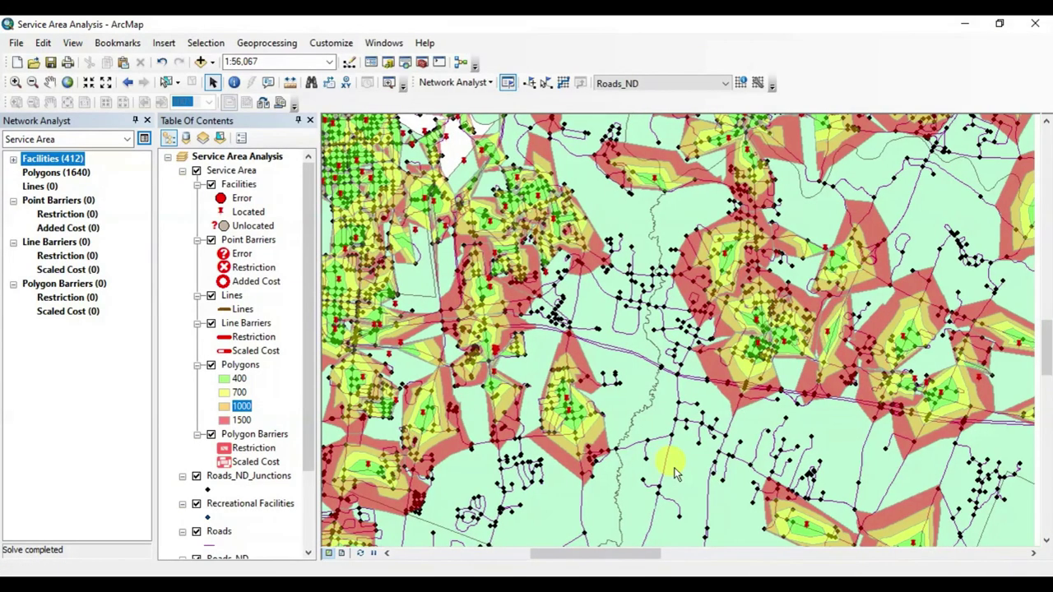
pyautogui.press('Right')
pyautogui.press('Right')
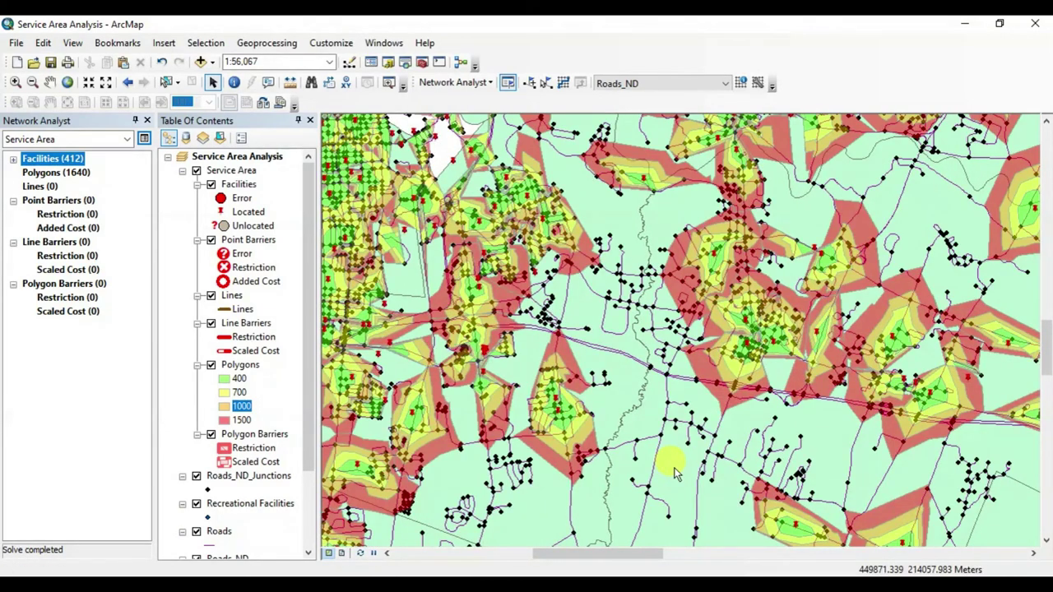
pyautogui.press('Right')
pyautogui.press('Right')
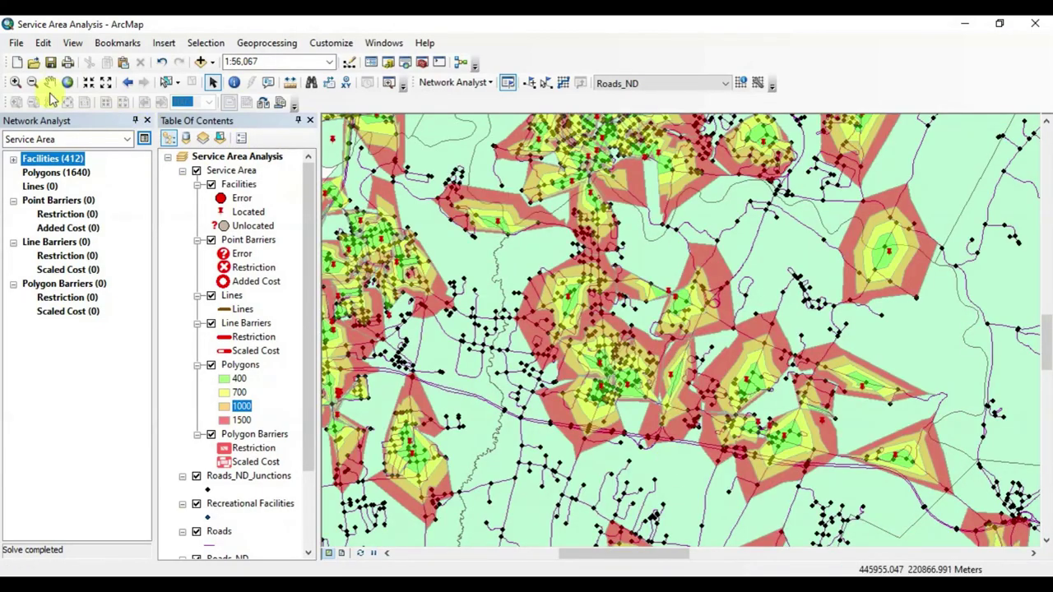
pyautogui.click(66, 84)
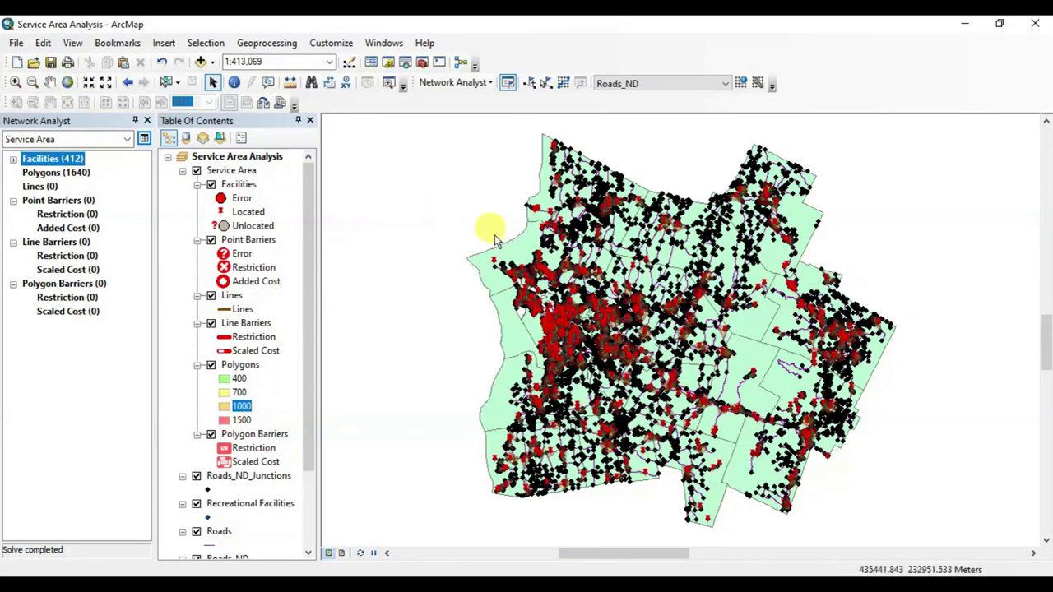
pyautogui.click(15, 83)
pyautogui.click(557, 230)
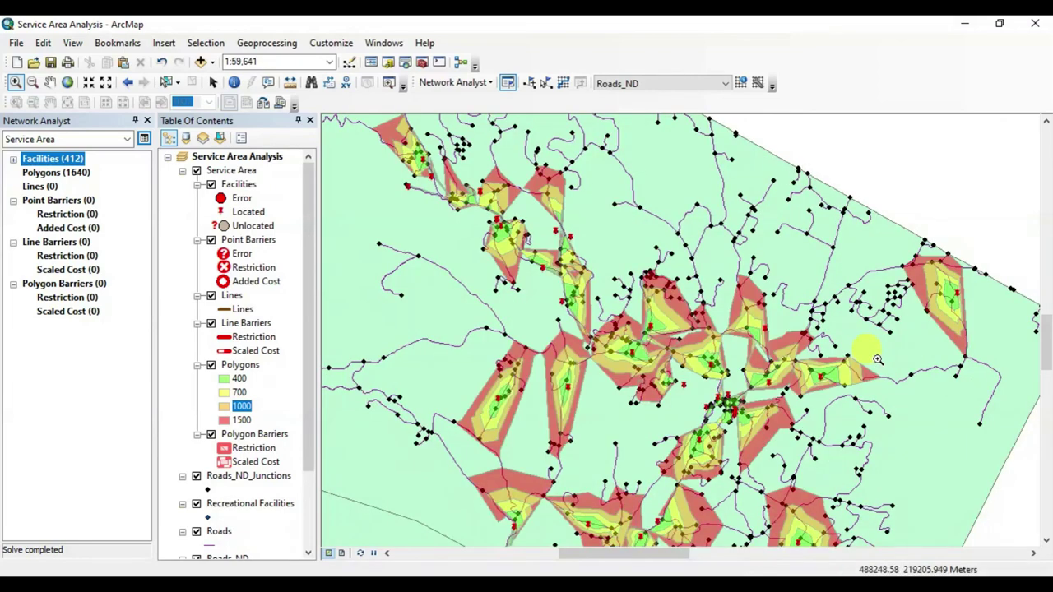
pyautogui.moveTo(647, 559); pyautogui.dragTo(672, 559)
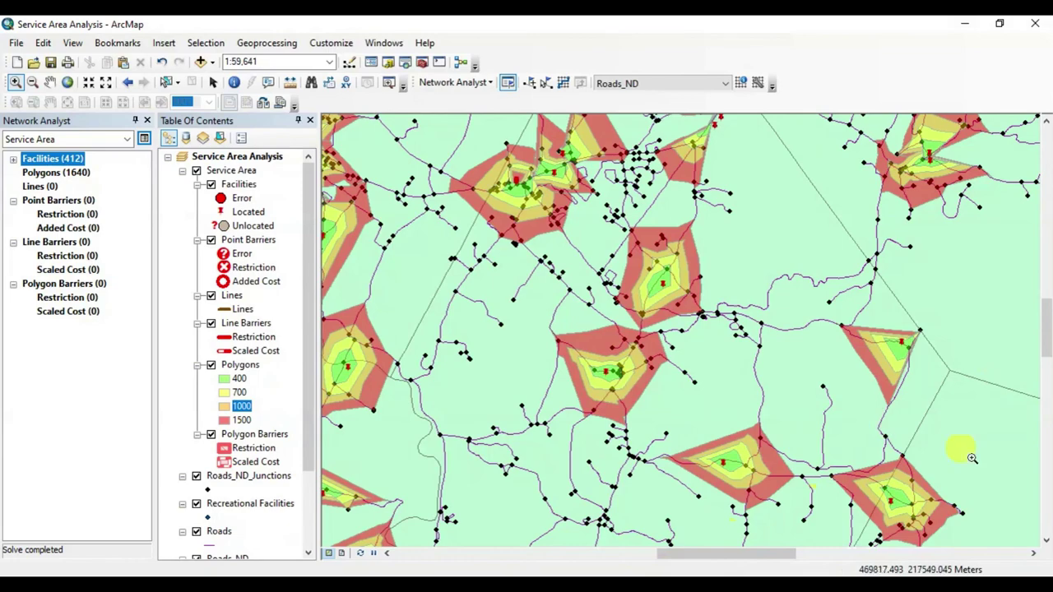
pyautogui.moveTo(773, 564); pyautogui.dragTo(651, 559)
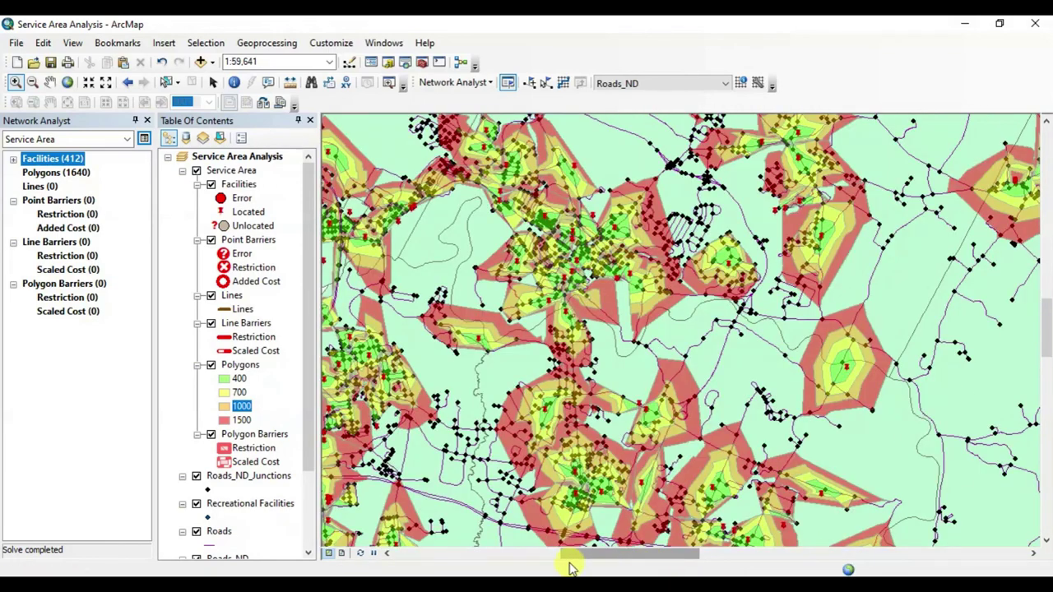
pyautogui.click(147, 121)
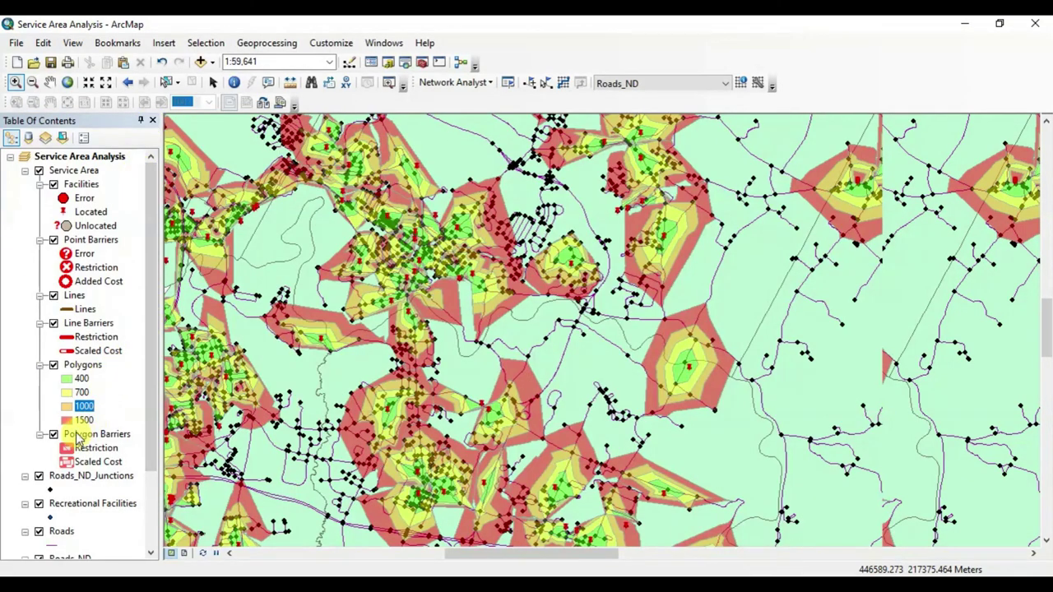
pyautogui.click(83, 421)
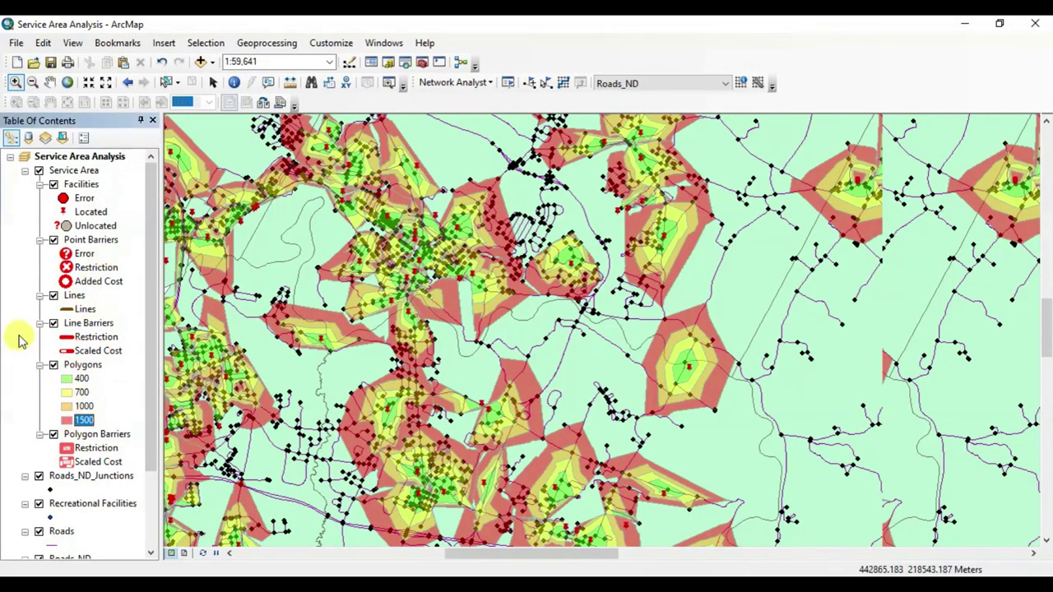